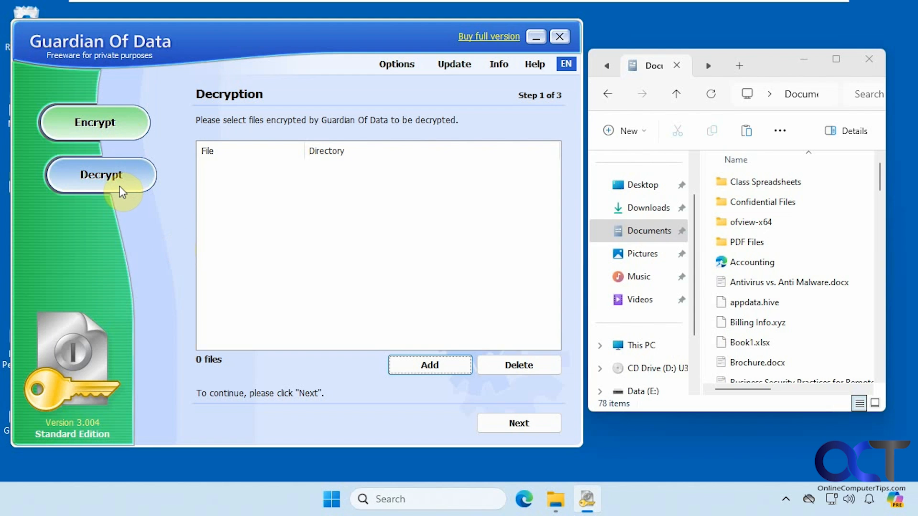
Review the compression settings and update status, then bring up the empty Encryption step 1 page
{"action": "left_click", "coordinate": [397, 66]}
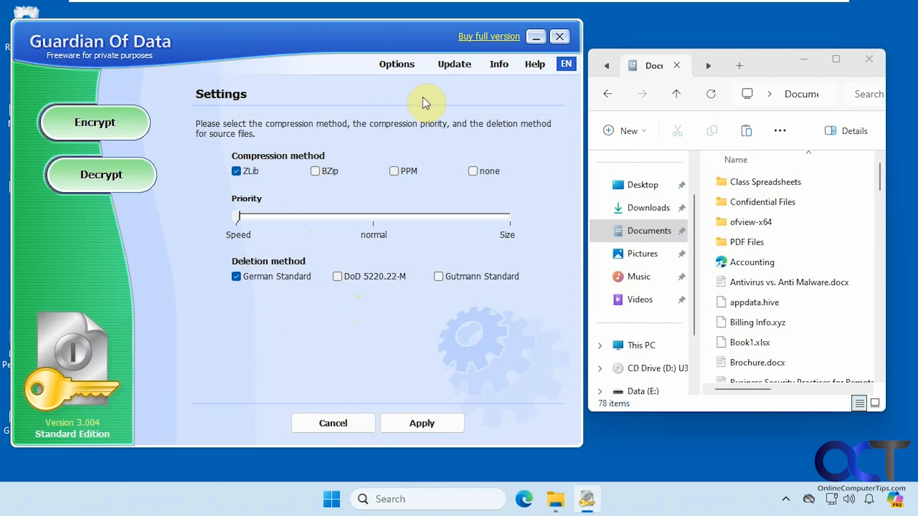
{"action": "left_click", "coordinate": [452, 65]}
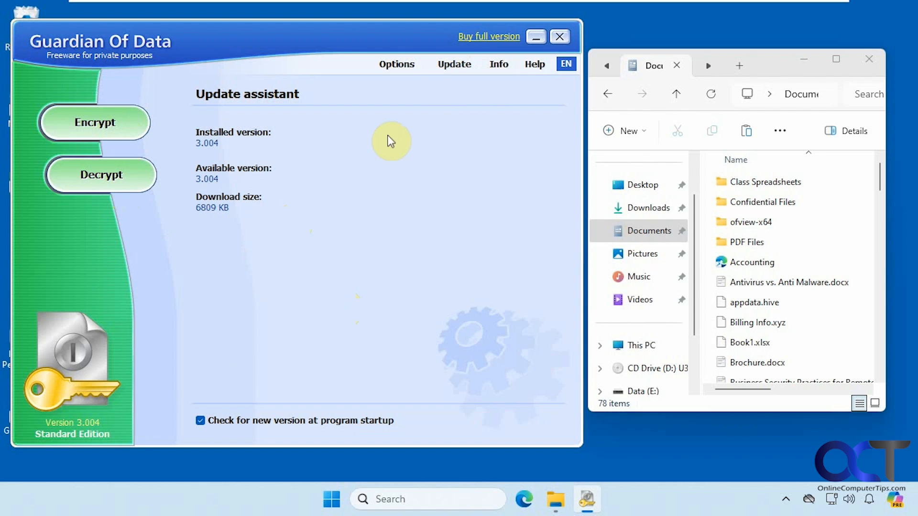
{"action": "left_click", "coordinate": [110, 127]}
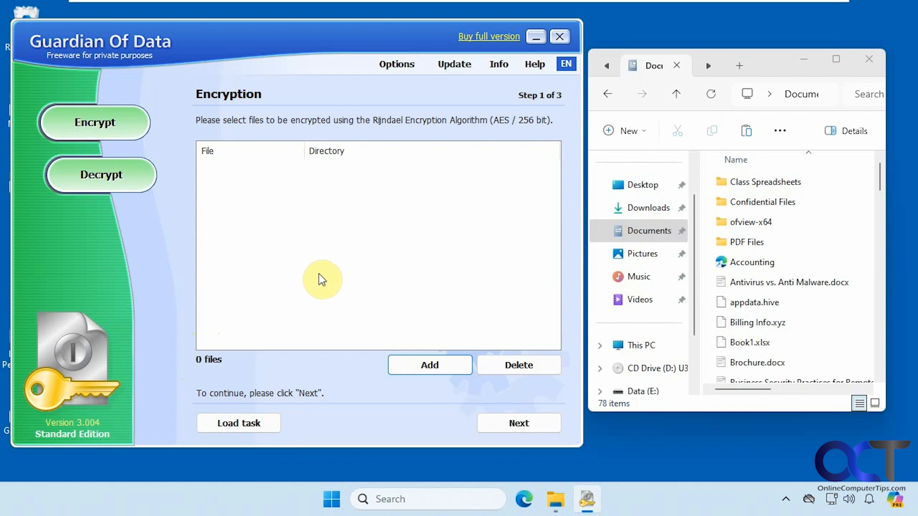
Queue Antivirus vs. Anti Malware.docx for encryption with Encrypt originals of files selected
{"action": "left_click", "coordinate": [423, 367]}
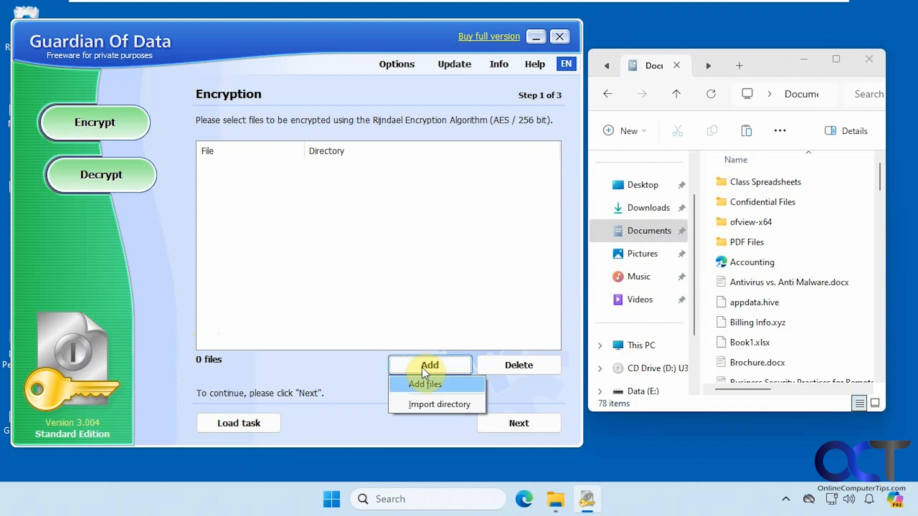
{"action": "left_click", "coordinate": [424, 381]}
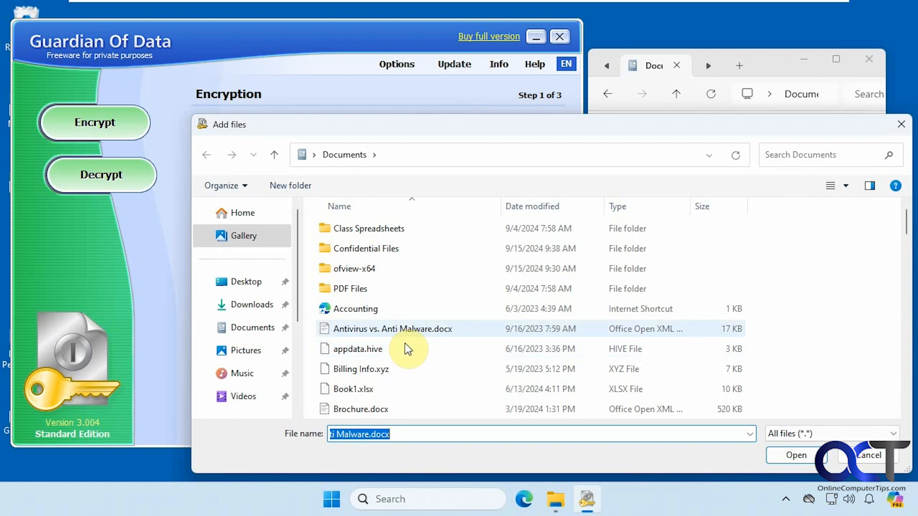
{"action": "double_click", "coordinate": [403, 329]}
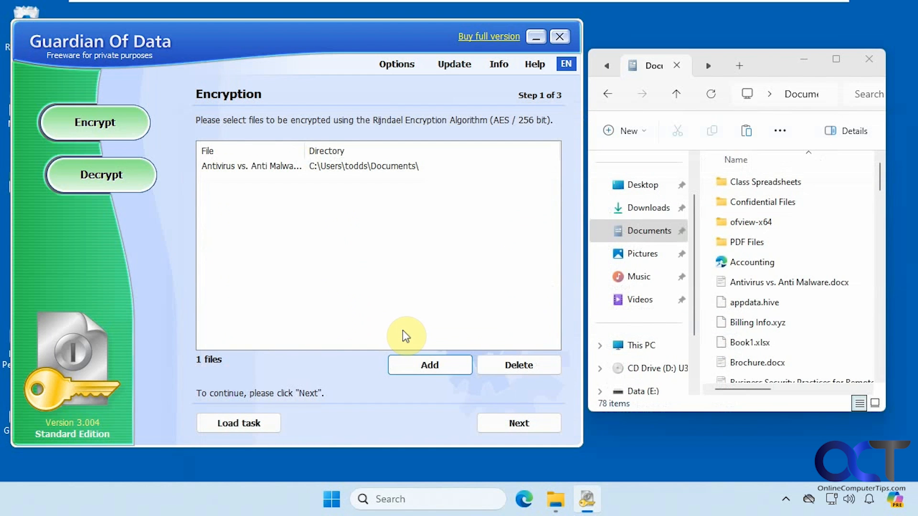
{"action": "left_click", "coordinate": [480, 414]}
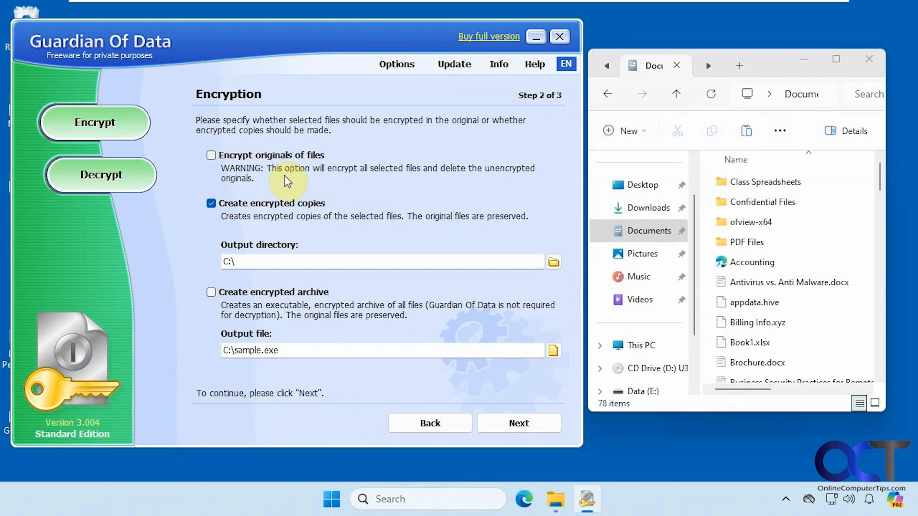
{"action": "left_click", "coordinate": [253, 158]}
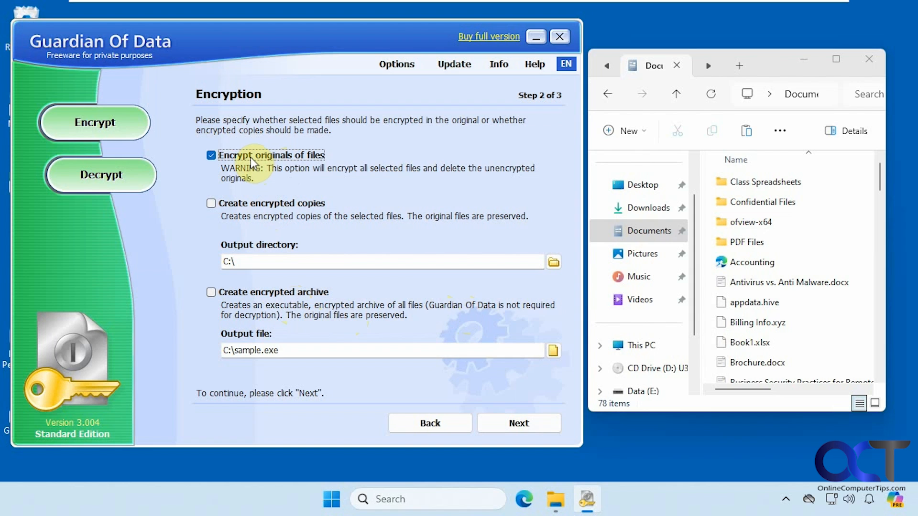
On the password page, enter the encryption password and repeat it to confirm
{"action": "left_click", "coordinate": [514, 424]}
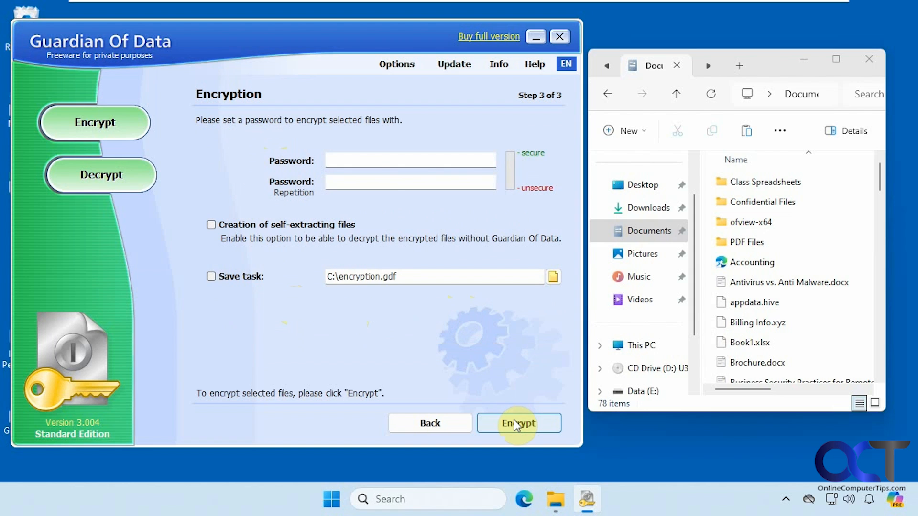
{"action": "left_click", "coordinate": [382, 165]}
{"action": "type", "text": "1234"}
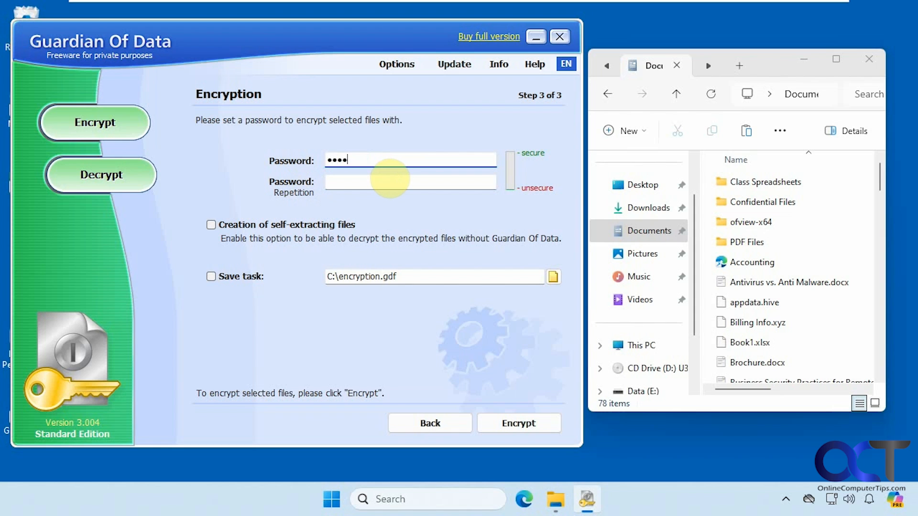
{"action": "type", "text": "5678"}
{"action": "left_click", "coordinate": [390, 178]}
{"action": "type", "text": "123"}
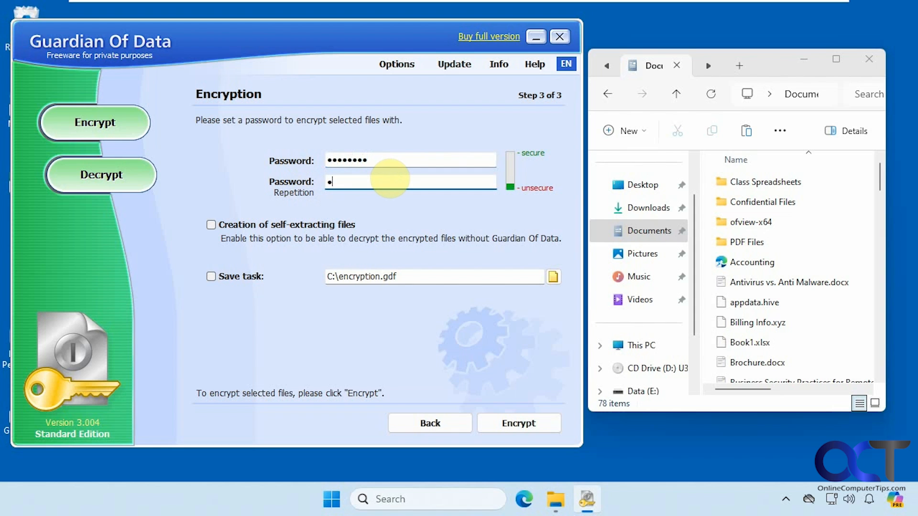
{"action": "type", "text": "45678"}
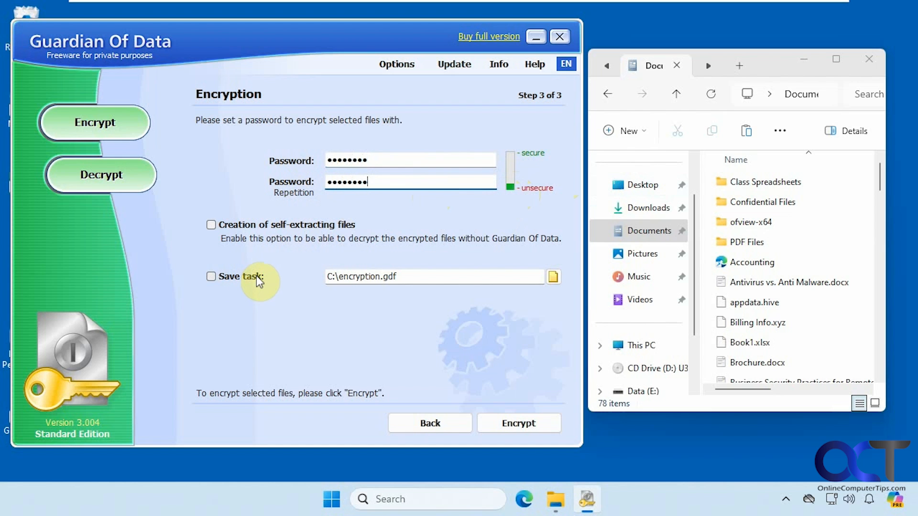
Encrypt Antivirus vs. Anti Malware.docx and dismiss the full-version advertisement
{"action": "left_click", "coordinate": [739, 277]}
{"action": "left_click", "coordinate": [535, 426]}
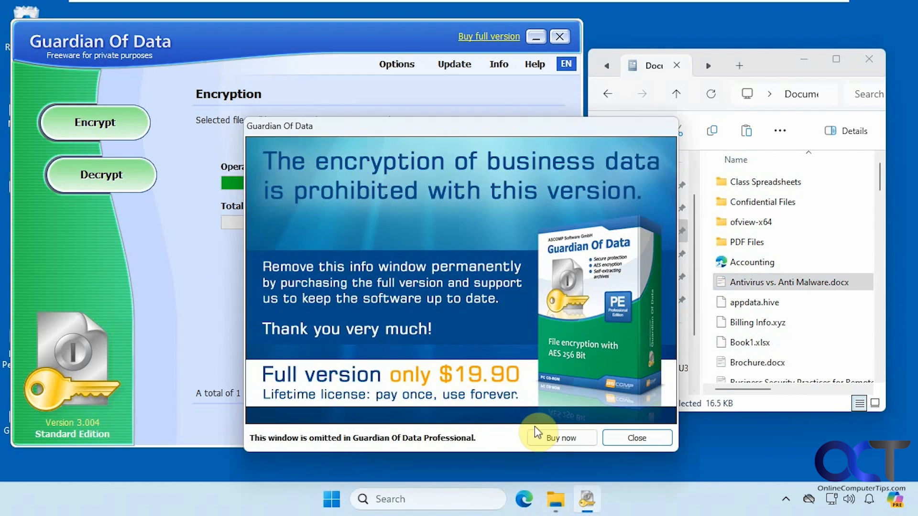
{"action": "left_click", "coordinate": [627, 435]}
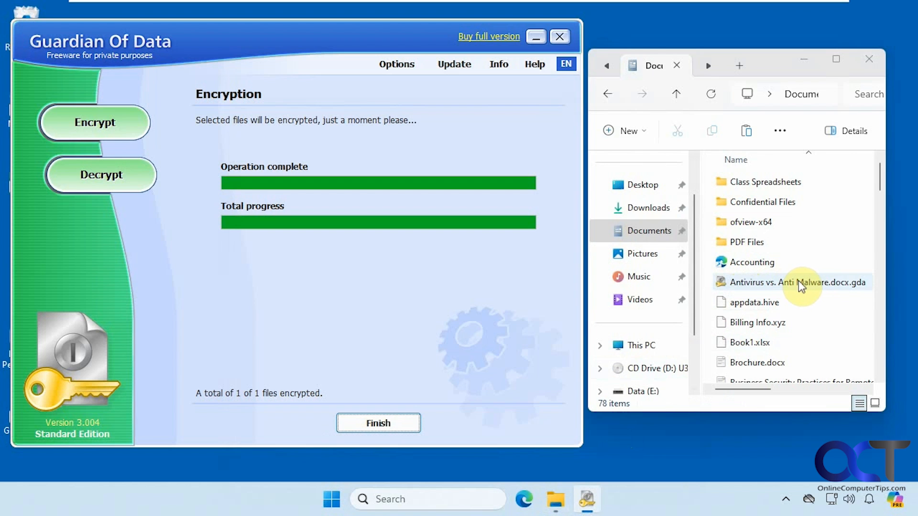
{"action": "left_click", "coordinate": [391, 423]}
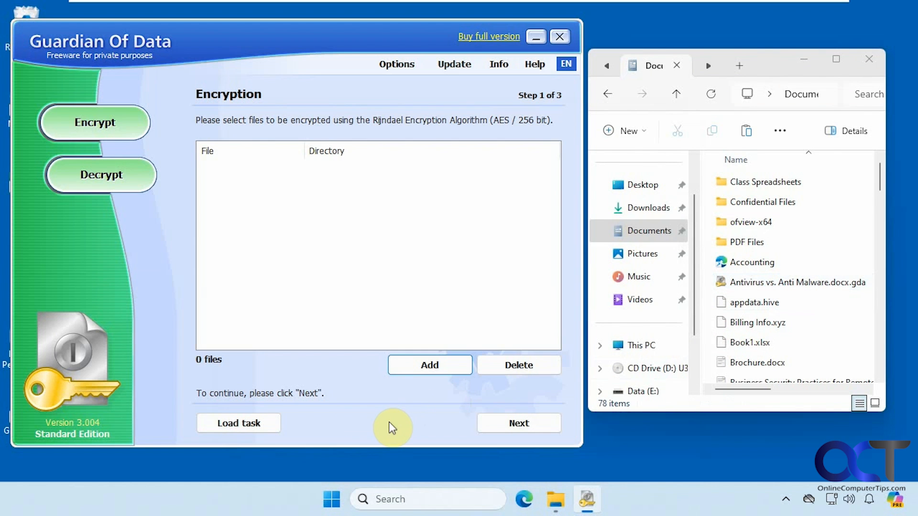
{"action": "double_click", "coordinate": [760, 285]}
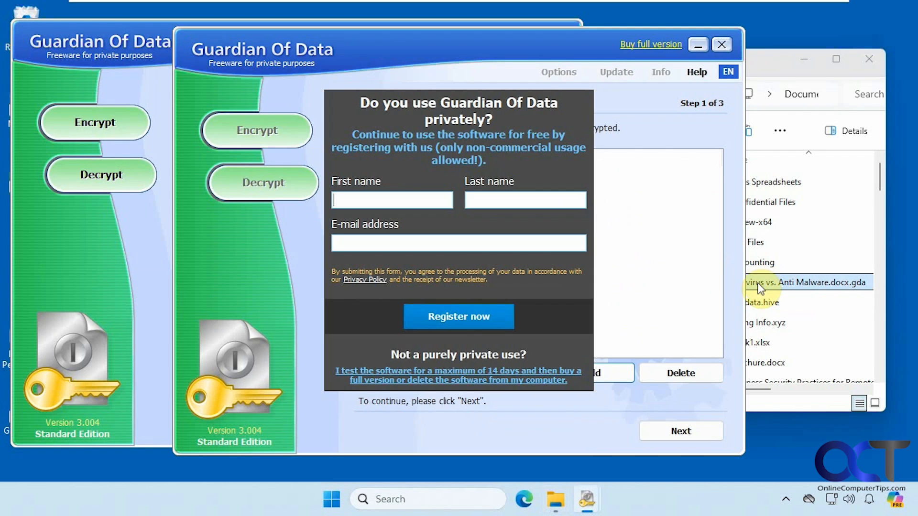
{"action": "left_click", "coordinate": [523, 378]}
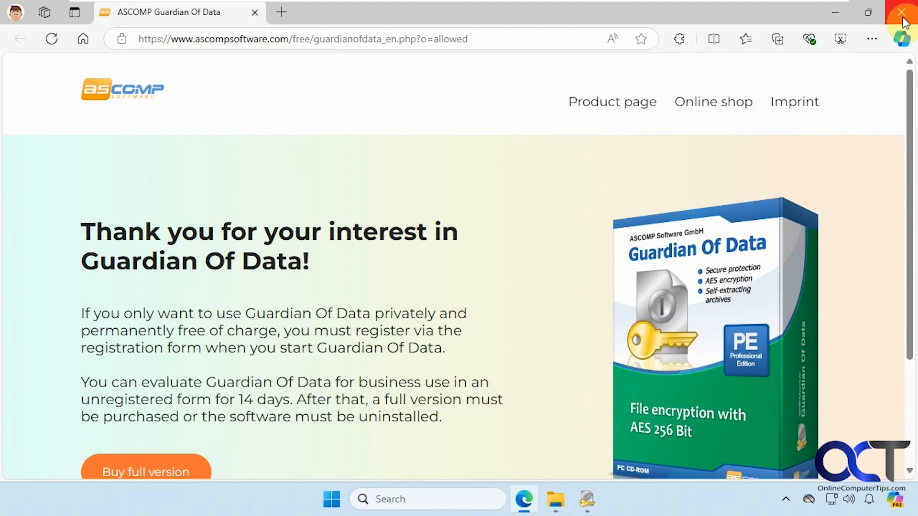
{"action": "left_click", "coordinate": [901, 12]}
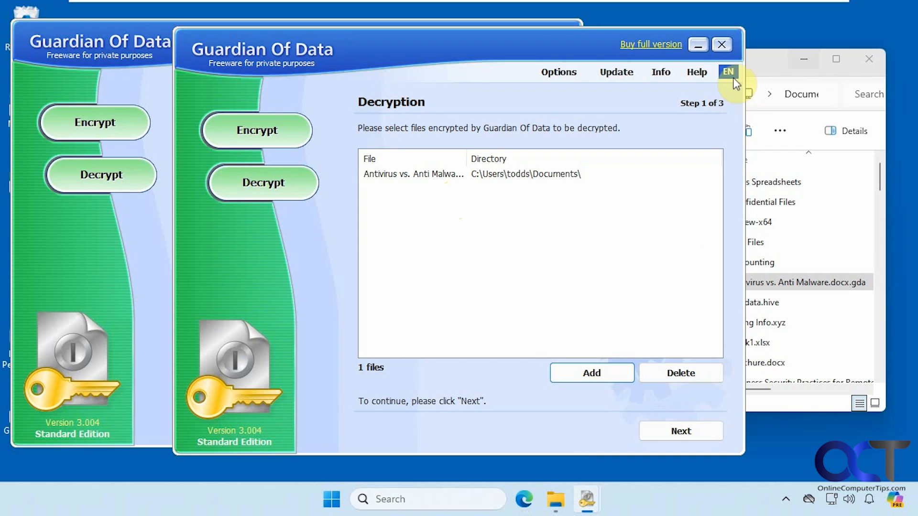
{"action": "left_click", "coordinate": [725, 47]}
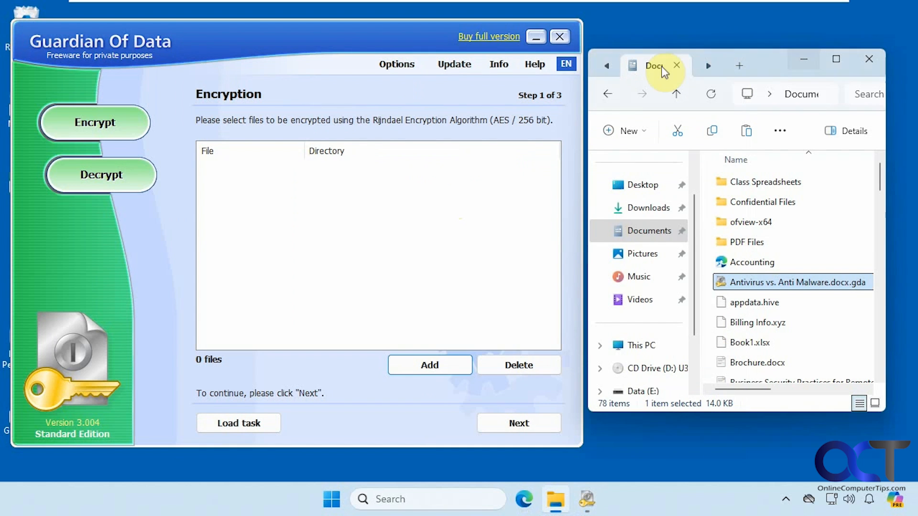
Queue Antivirus vs. Anti Malware.docx.gda for decryption, keeping decryption of the original
{"action": "left_click", "coordinate": [129, 181]}
{"action": "left_click", "coordinate": [411, 365]}
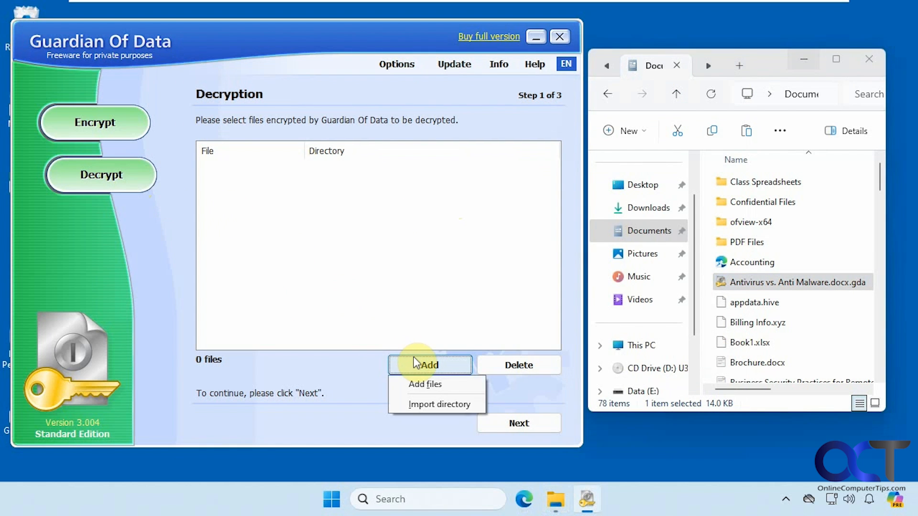
{"action": "left_click", "coordinate": [428, 383]}
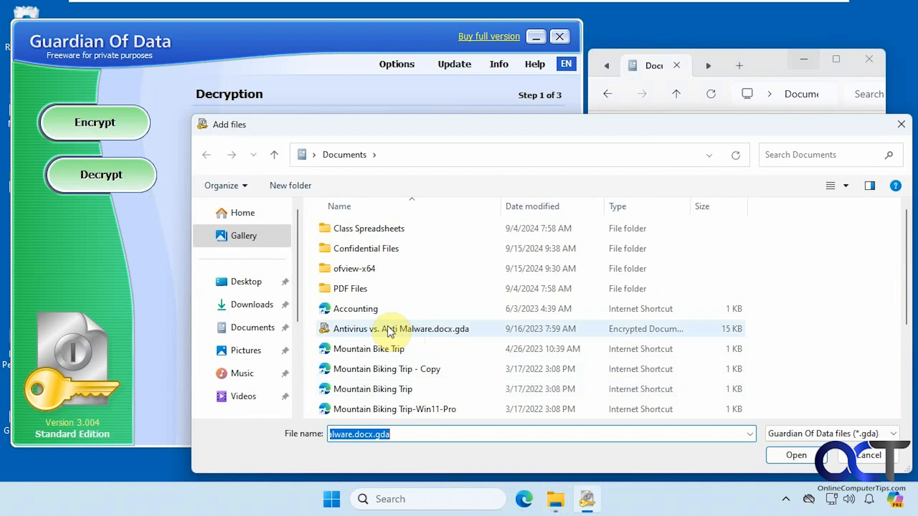
{"action": "double_click", "coordinate": [390, 329]}
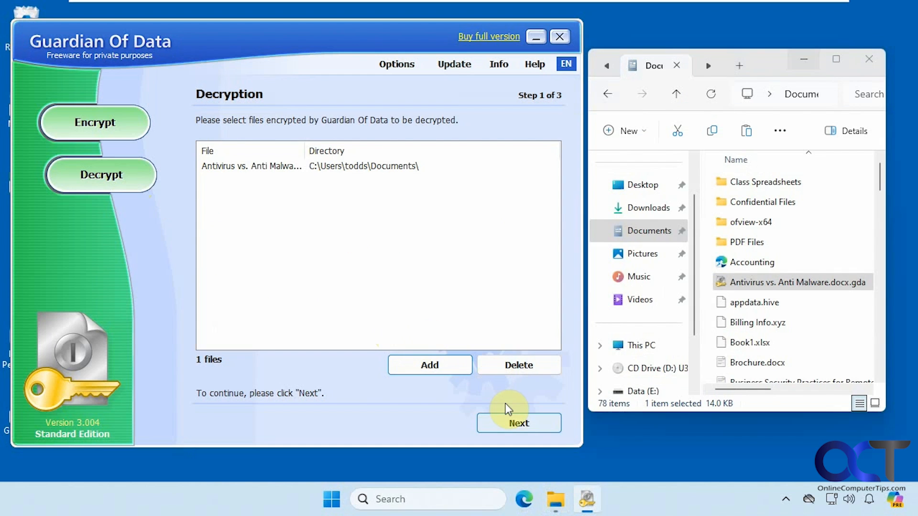
{"action": "left_click", "coordinate": [510, 423]}
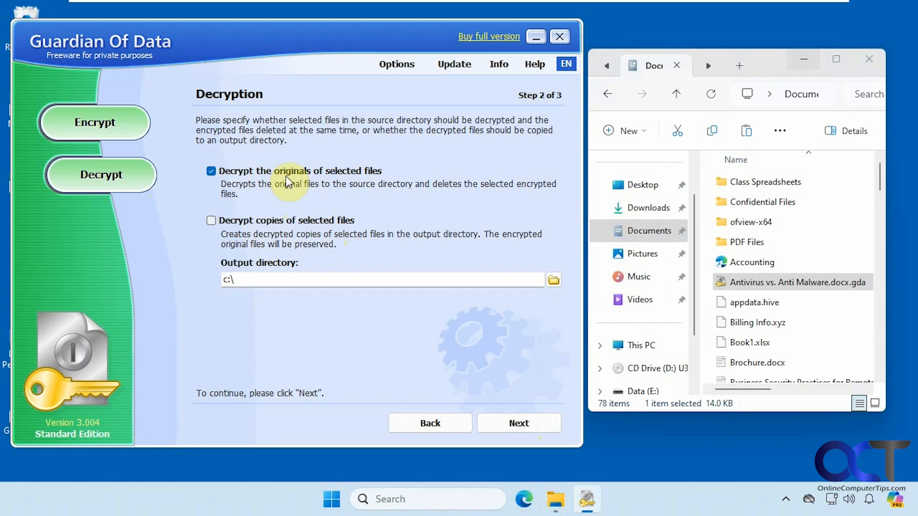
{"action": "left_click", "coordinate": [507, 420]}
Decrypt it with its password, minimize the opened document, confirm the restored .docx, and finish
{"action": "left_click", "coordinate": [381, 169]}
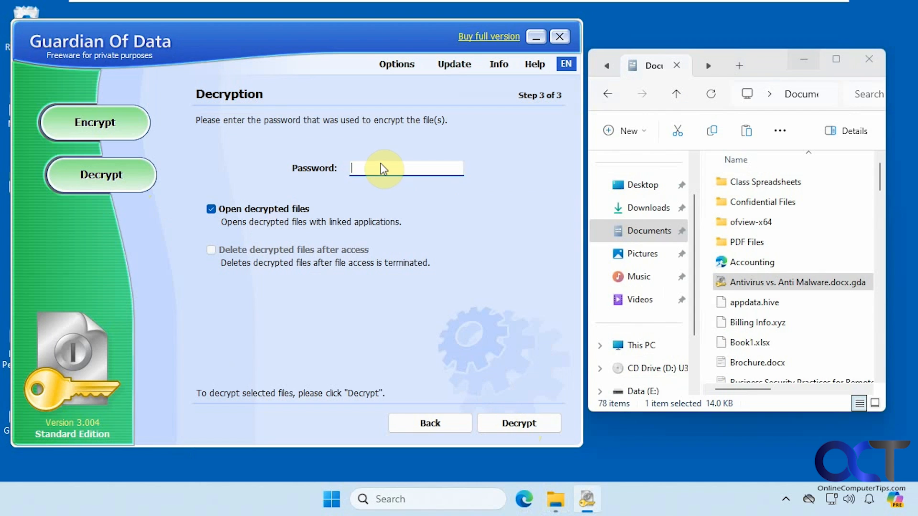
{"action": "type", "text": "12345678"}
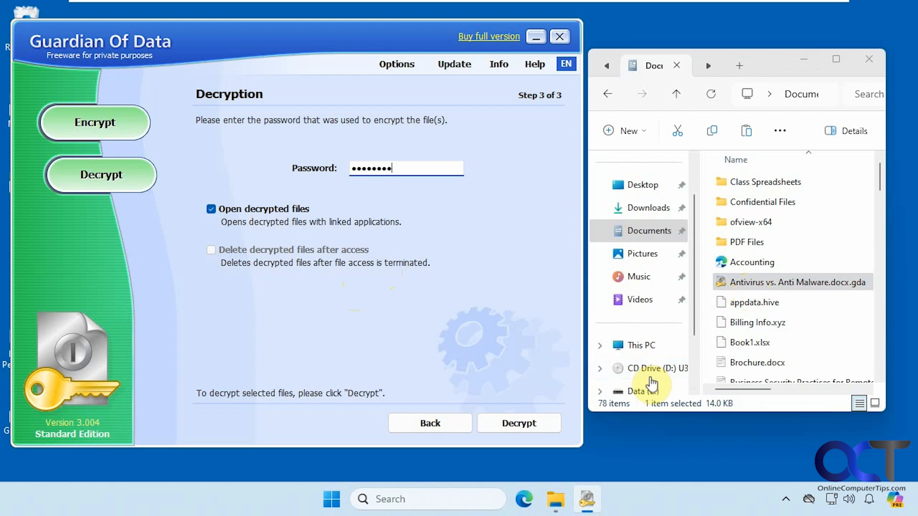
{"action": "left_click", "coordinate": [525, 424]}
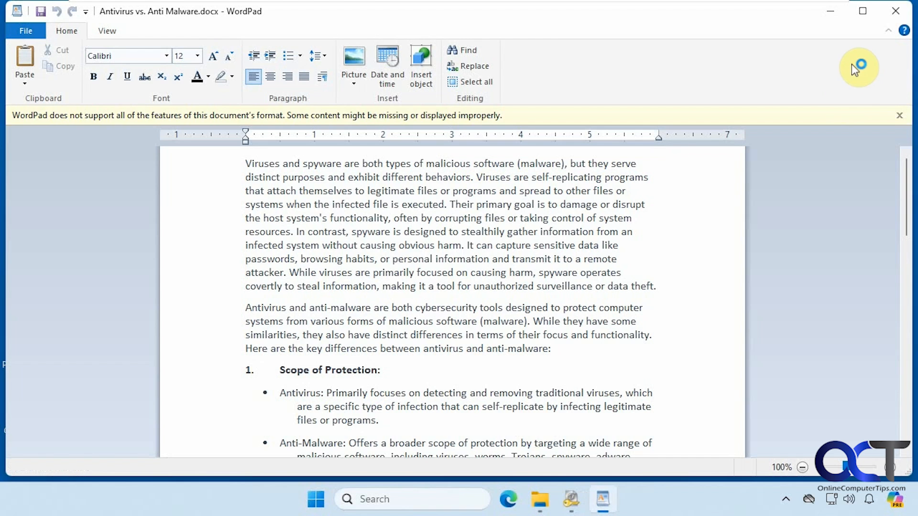
{"action": "left_click", "coordinate": [831, 11]}
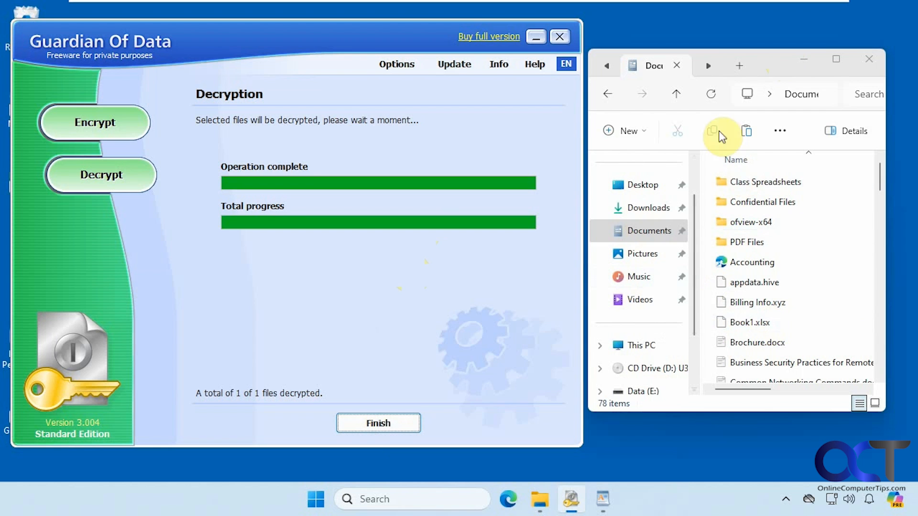
{"action": "left_click", "coordinate": [710, 94]}
{"action": "left_click", "coordinate": [771, 284]}
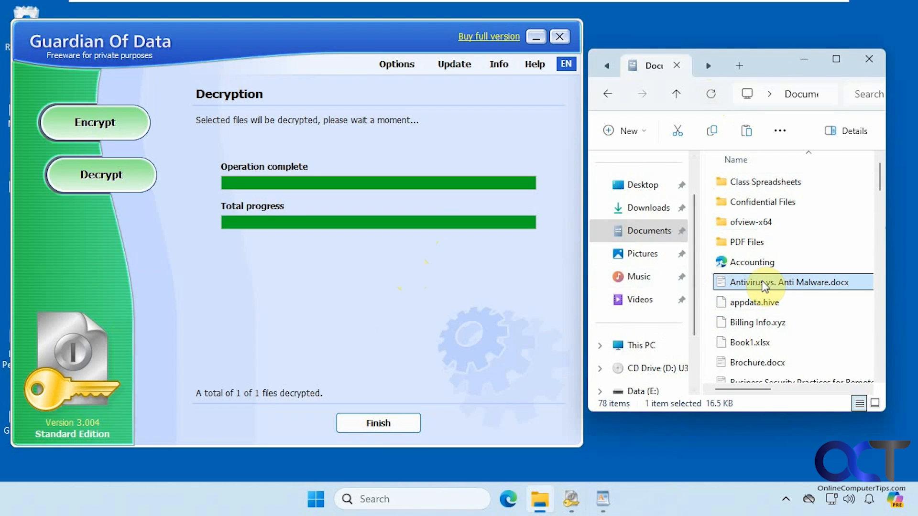
{"action": "left_click", "coordinate": [398, 428]}
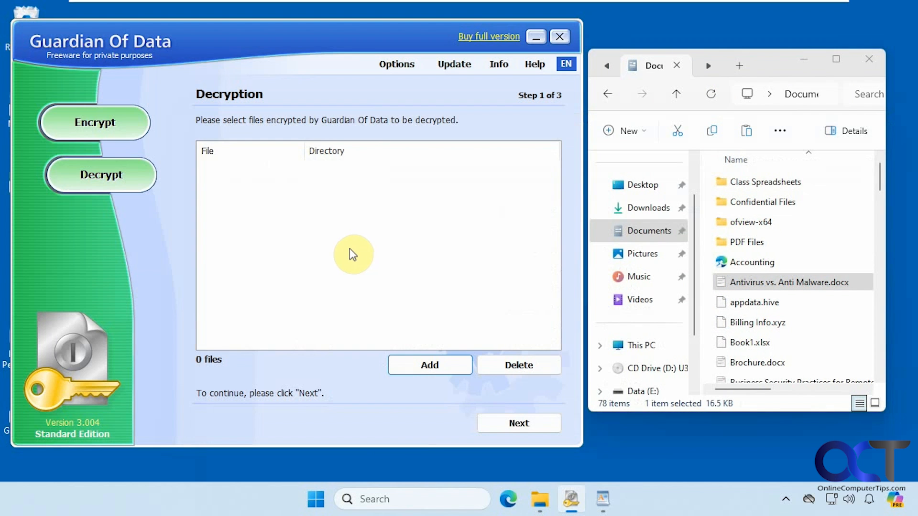
Queue Antivirus vs. Anti Malware.docx for encryption of the original and reach the password step
{"action": "left_click", "coordinate": [94, 129]}
{"action": "left_click", "coordinate": [422, 362]}
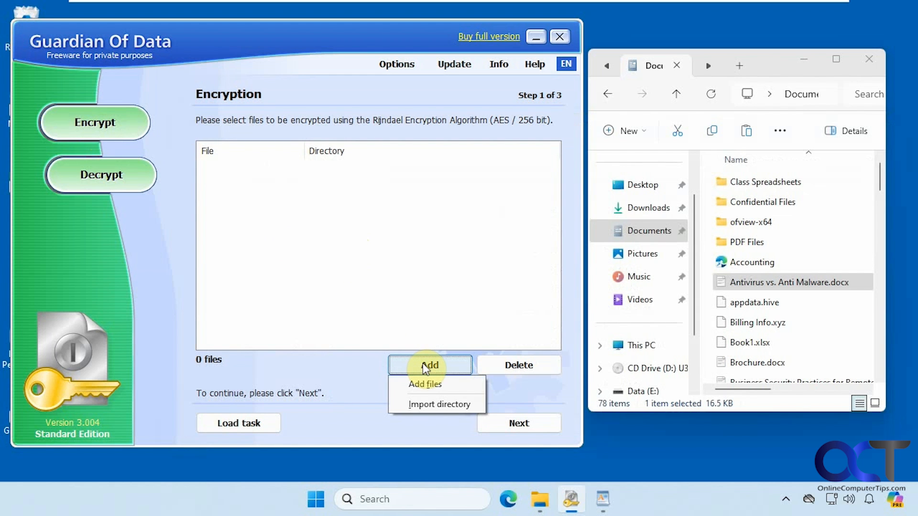
{"action": "left_click", "coordinate": [431, 380]}
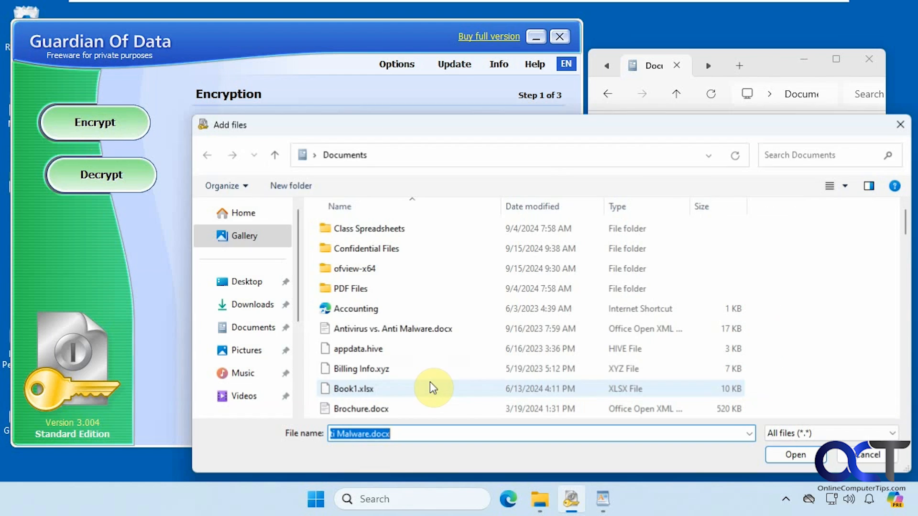
{"action": "double_click", "coordinate": [390, 328]}
{"action": "left_click", "coordinate": [507, 420]}
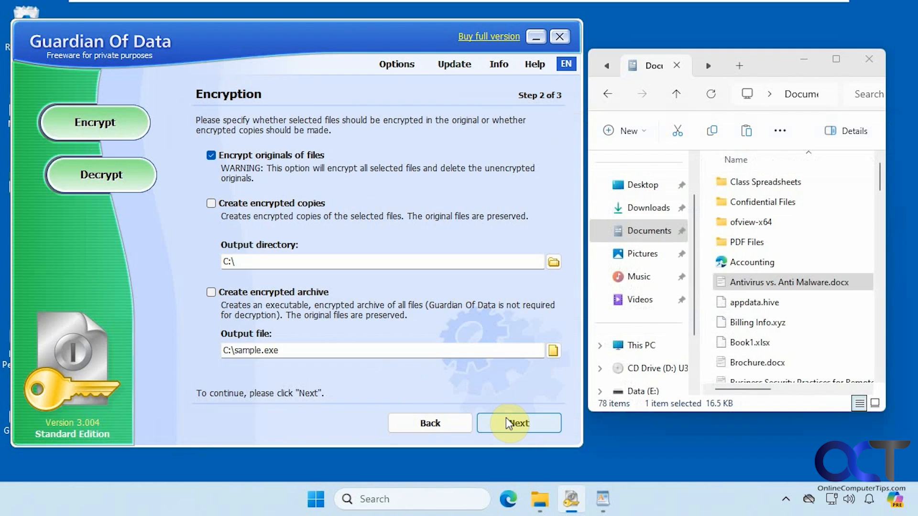
{"action": "left_click", "coordinate": [506, 421]}
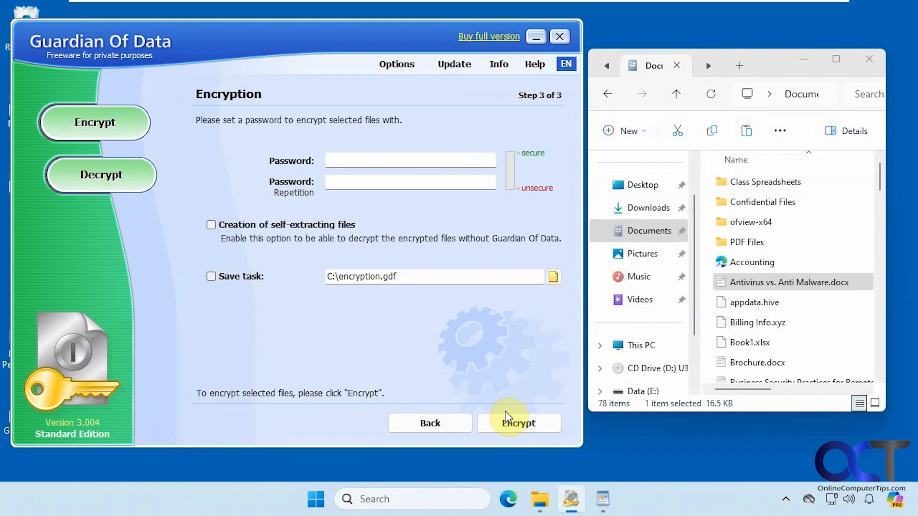
Enter and confirm the password, encrypt the document, and dismiss the upgrade notice
{"action": "left_click", "coordinate": [416, 158]}
{"action": "type", "text": "1234"}
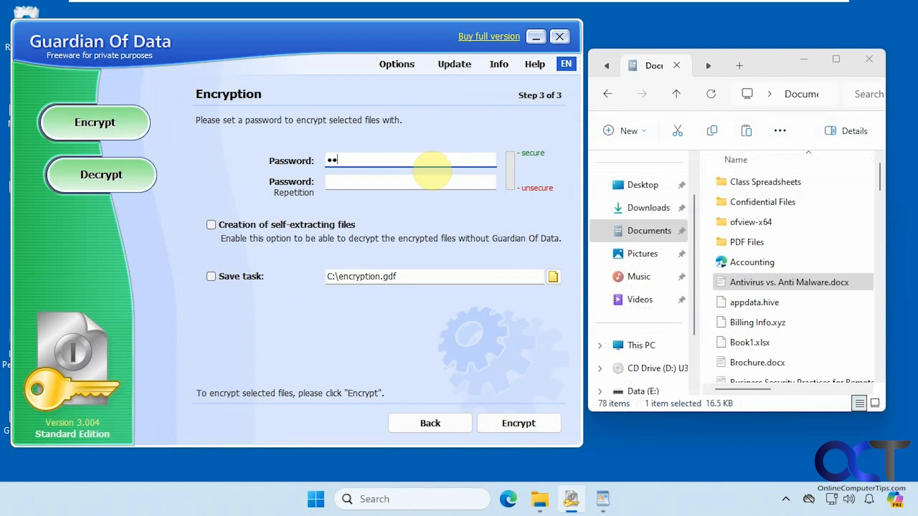
{"action": "type", "text": "5678"}
{"action": "key", "text": "Tab"}
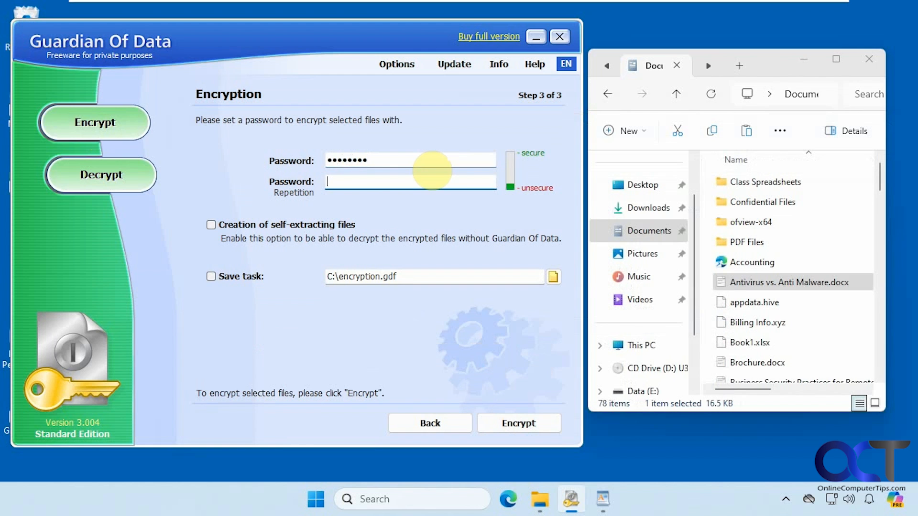
{"action": "type", "text": "12"}
{"action": "type", "text": "****"}
{"action": "left_click", "coordinate": [521, 418]}
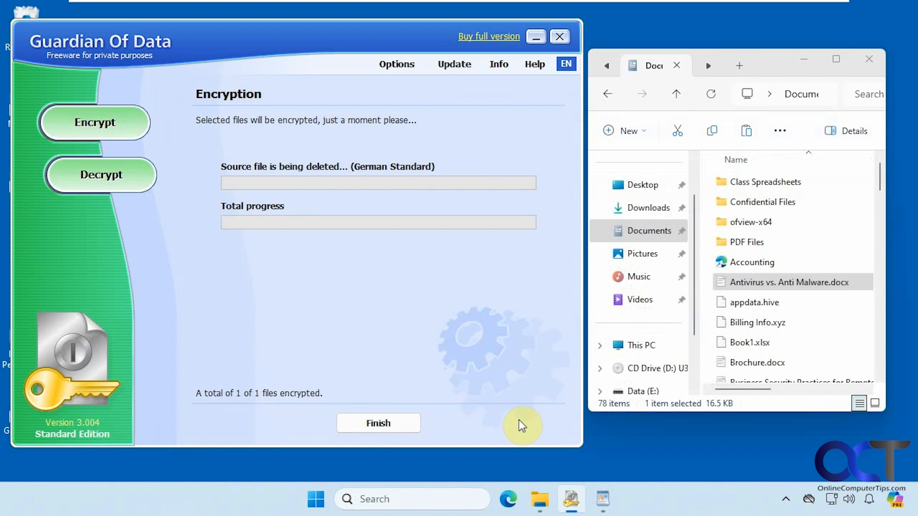
{"action": "left_click", "coordinate": [645, 436]}
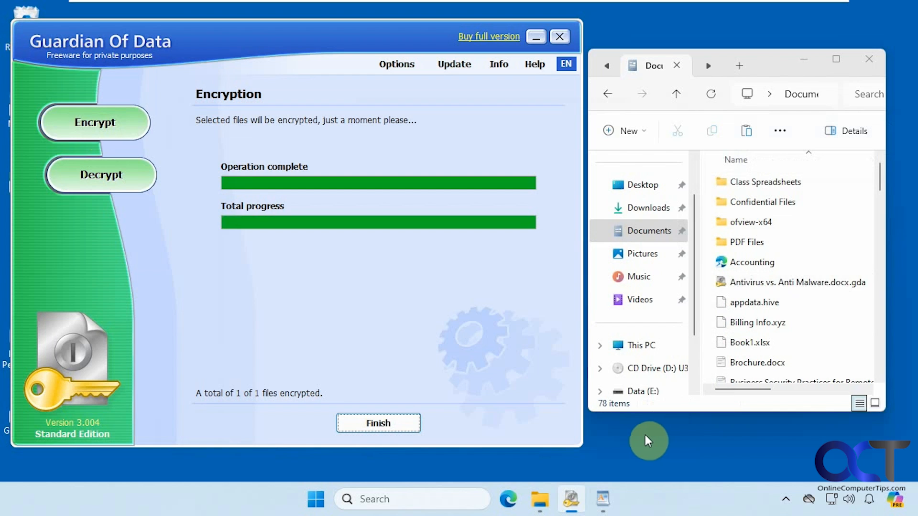
Delete the resulting .gda file from the Documents folder
{"action": "left_click", "coordinate": [746, 285]}
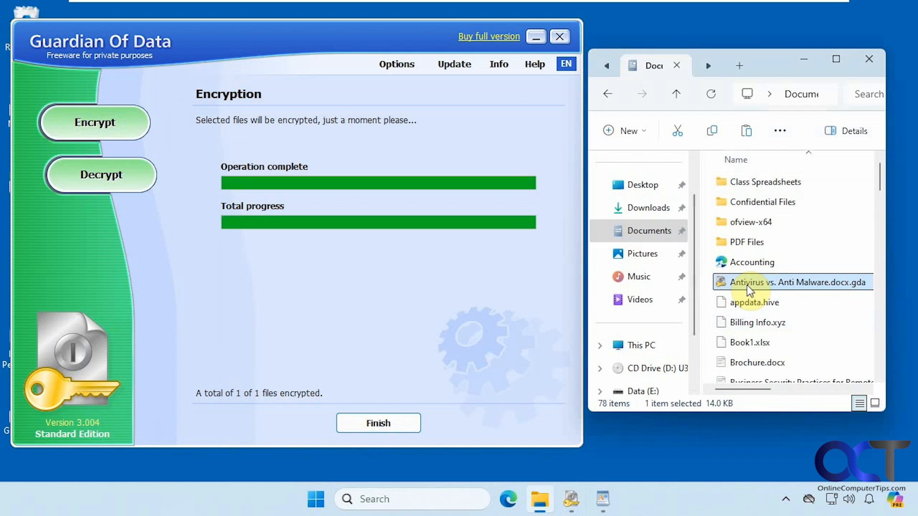
{"action": "mouse_move", "coordinate": [762, 283]}
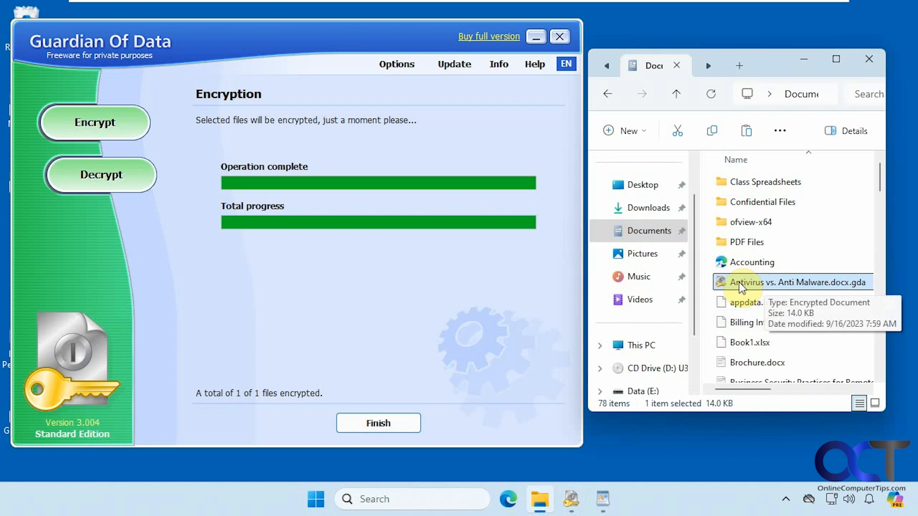
{"action": "key", "text": "Delete"}
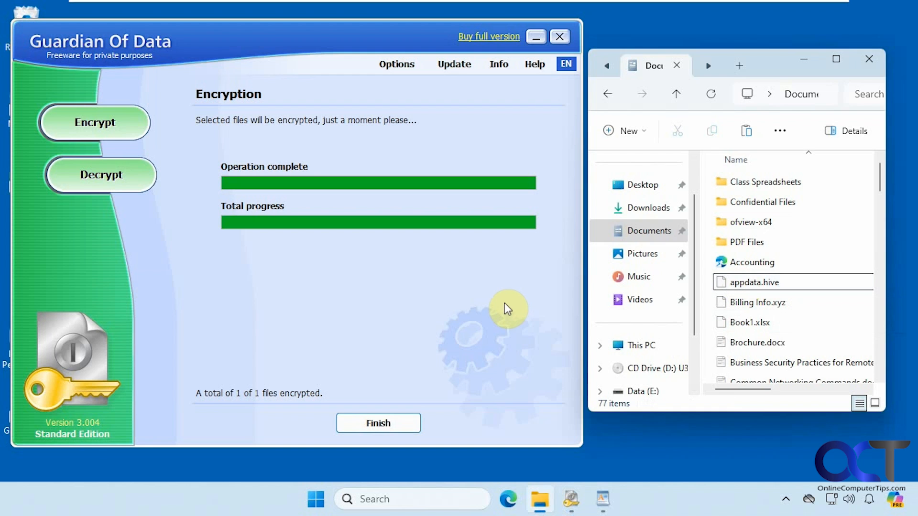
Reset the encryption wizard and add Brochure.docx to the encryption list
{"action": "left_click", "coordinate": [406, 423]}
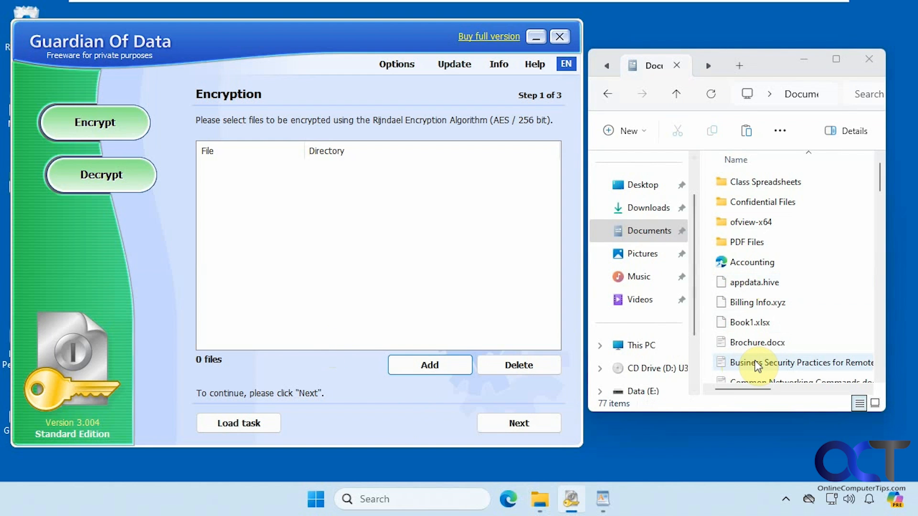
{"action": "left_click", "coordinate": [747, 344]}
{"action": "left_click", "coordinate": [118, 124]}
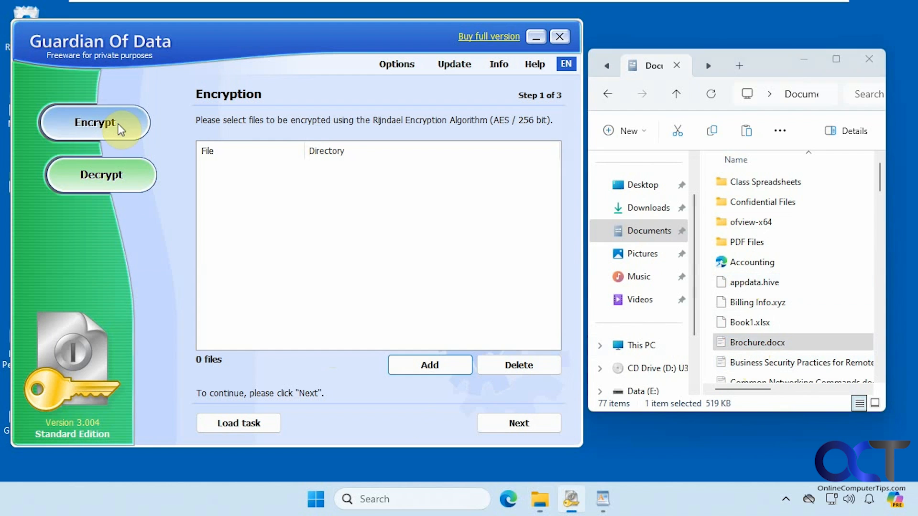
{"action": "left_click", "coordinate": [424, 364]}
{"action": "left_click", "coordinate": [429, 382]}
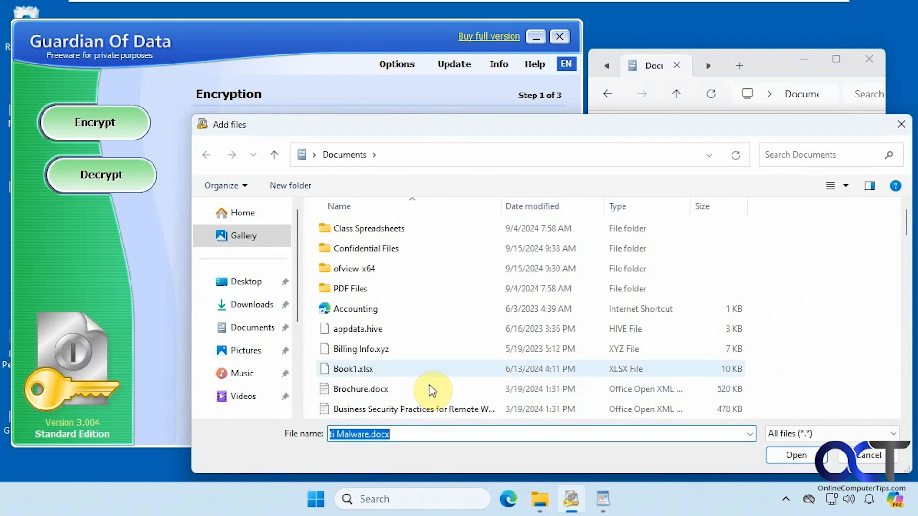
{"action": "double_click", "coordinate": [361, 388]}
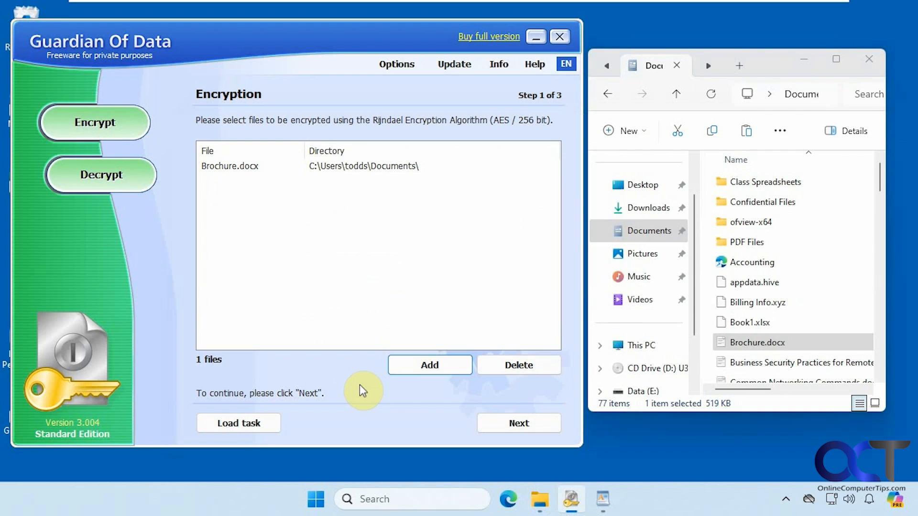
Choose Create encrypted copies with output folder Data (E:) and proceed to the password field
{"action": "left_click", "coordinate": [519, 424]}
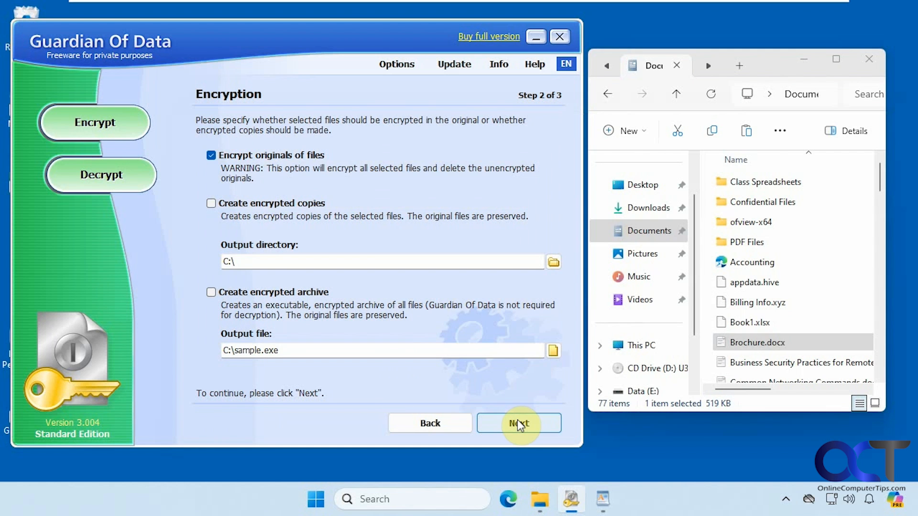
{"action": "left_click", "coordinate": [211, 204]}
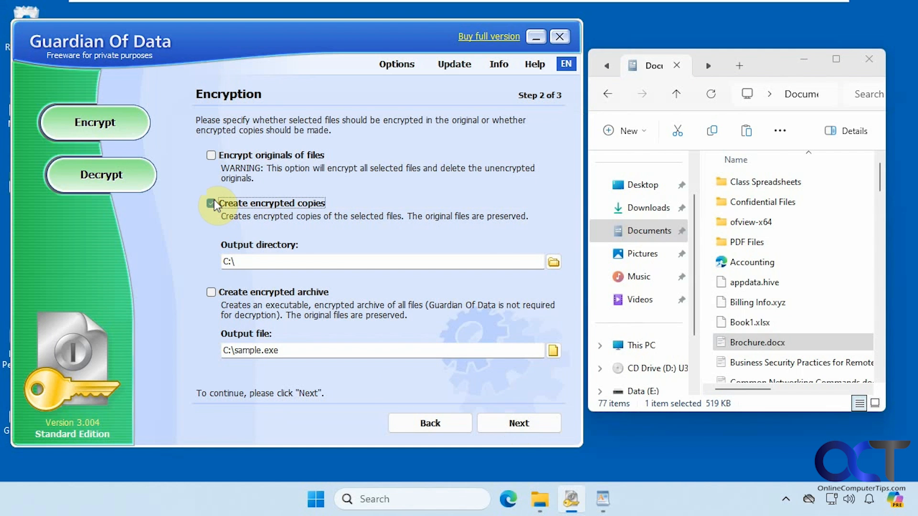
{"action": "left_click", "coordinate": [553, 262]}
{"action": "left_click", "coordinate": [407, 326]}
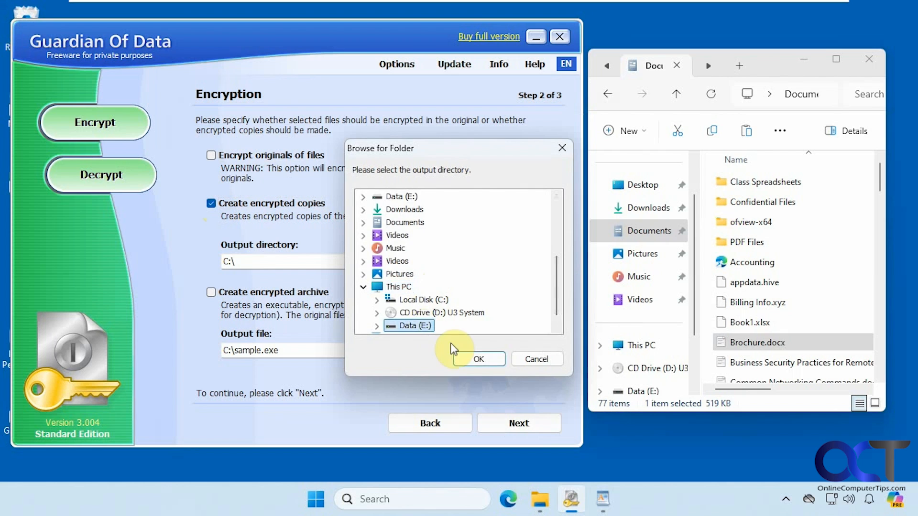
{"action": "left_click", "coordinate": [476, 358]}
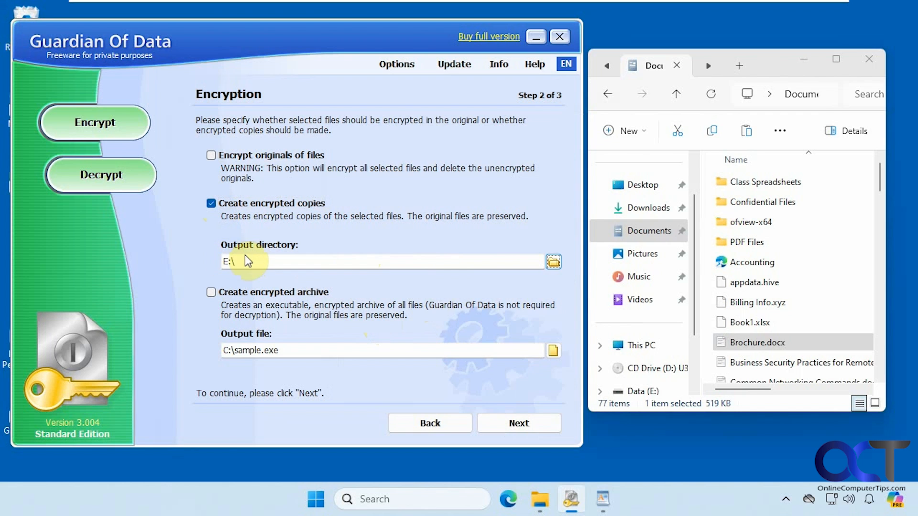
{"action": "left_click", "coordinate": [510, 422]}
{"action": "left_click", "coordinate": [355, 158]}
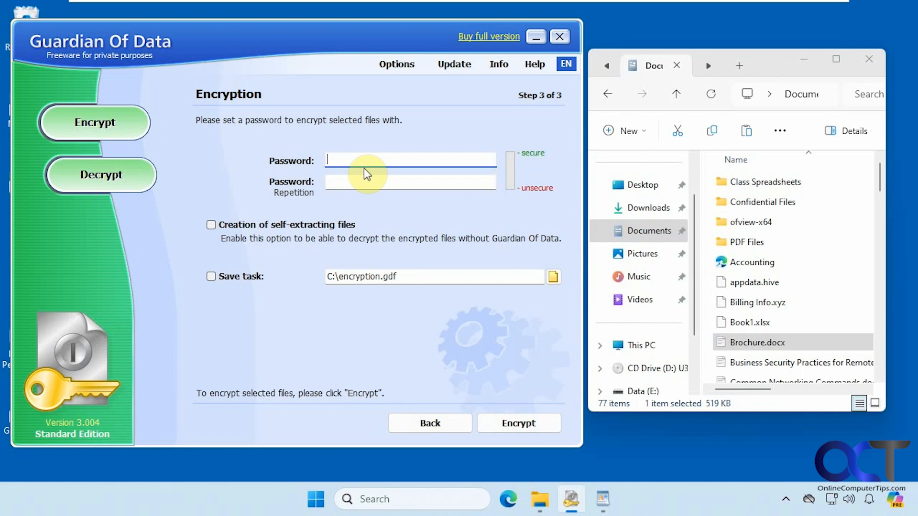
Enter and confirm the password, encrypt the Brochure.docx copy, and dismiss the upgrade notice
{"action": "type", "text": "********"}
{"action": "left_click", "coordinate": [374, 179]}
{"action": "type", "text": "********"}
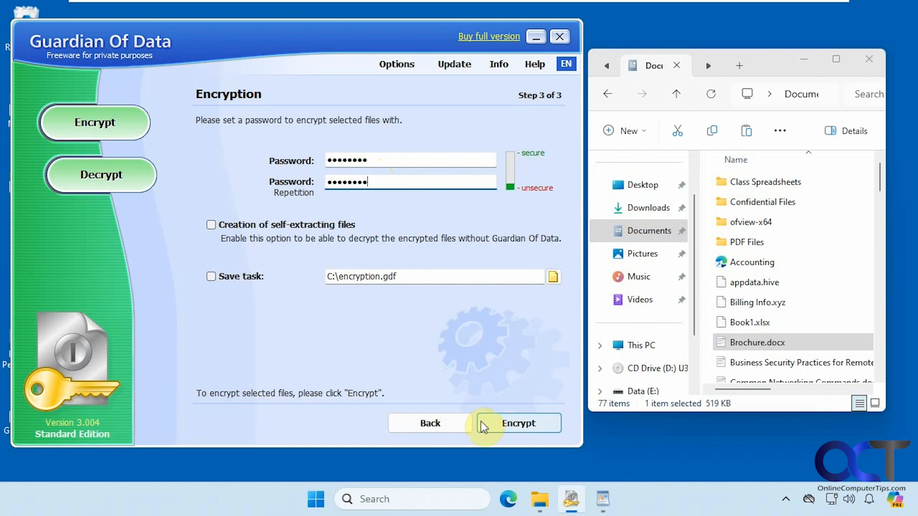
{"action": "left_click", "coordinate": [756, 345]}
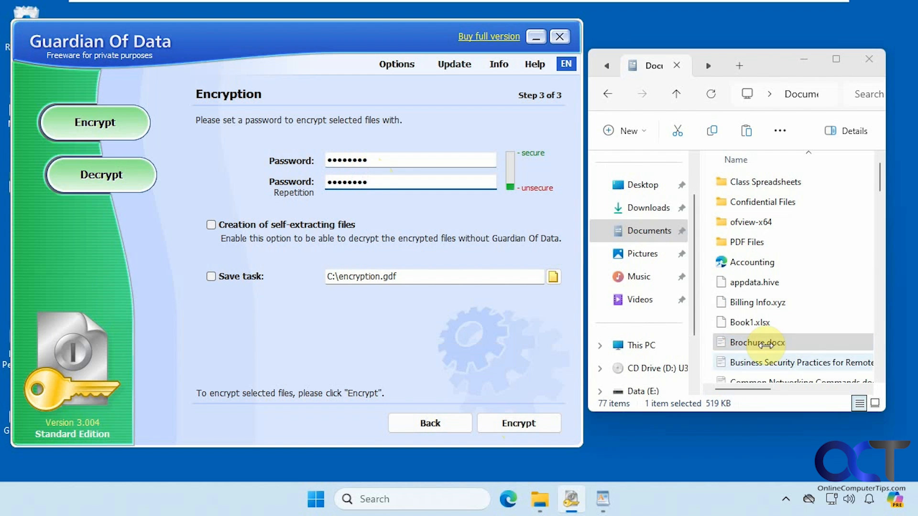
{"action": "left_click", "coordinate": [518, 423]}
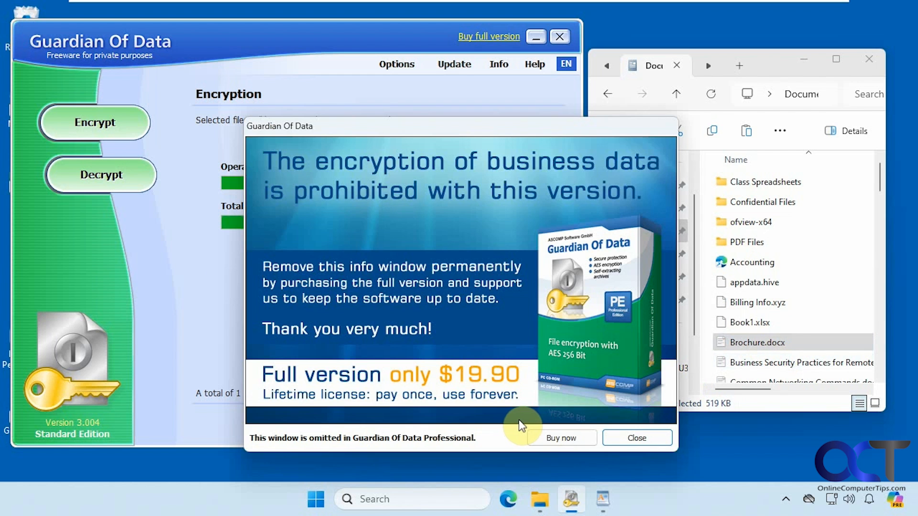
{"action": "left_click", "coordinate": [635, 435]}
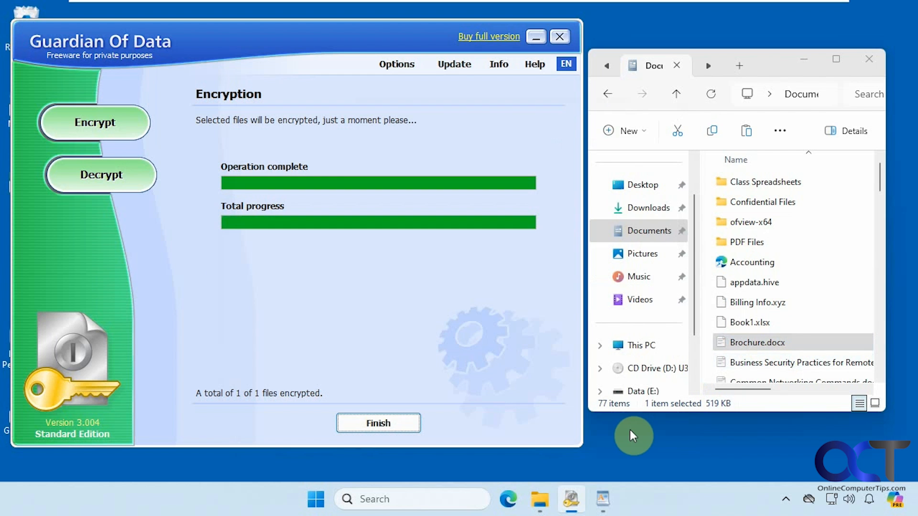
Confirm Brochure.docx.gda appears on Data (E:), then return to Documents
{"action": "left_click", "coordinate": [707, 67]}
{"action": "left_click", "coordinate": [655, 67]}
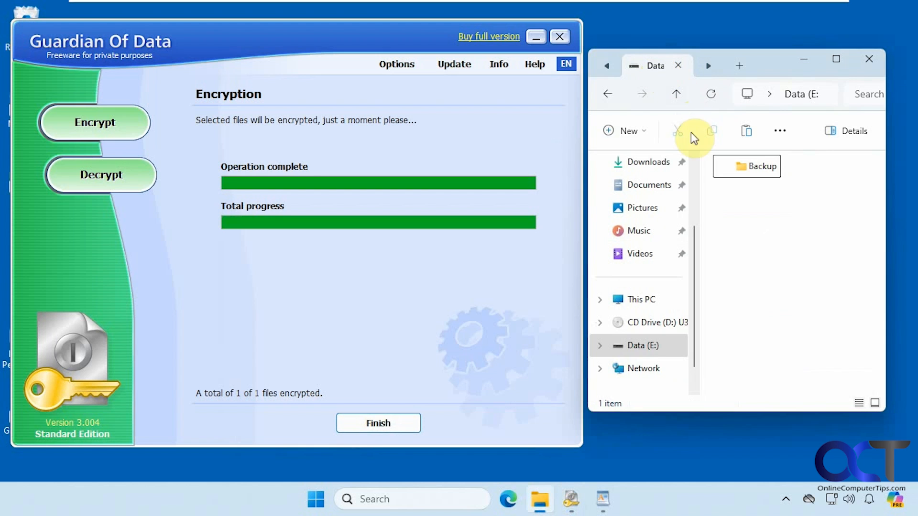
{"action": "left_click", "coordinate": [710, 94]}
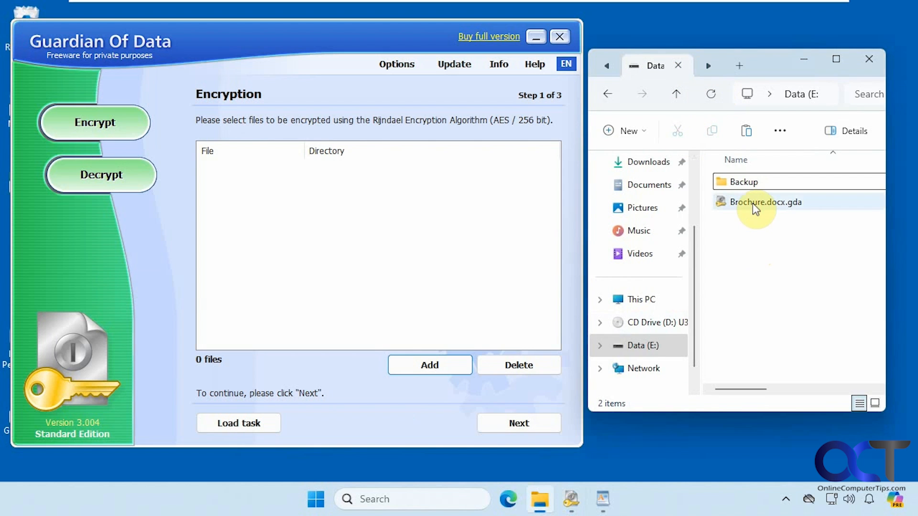
{"action": "left_click", "coordinate": [755, 203]}
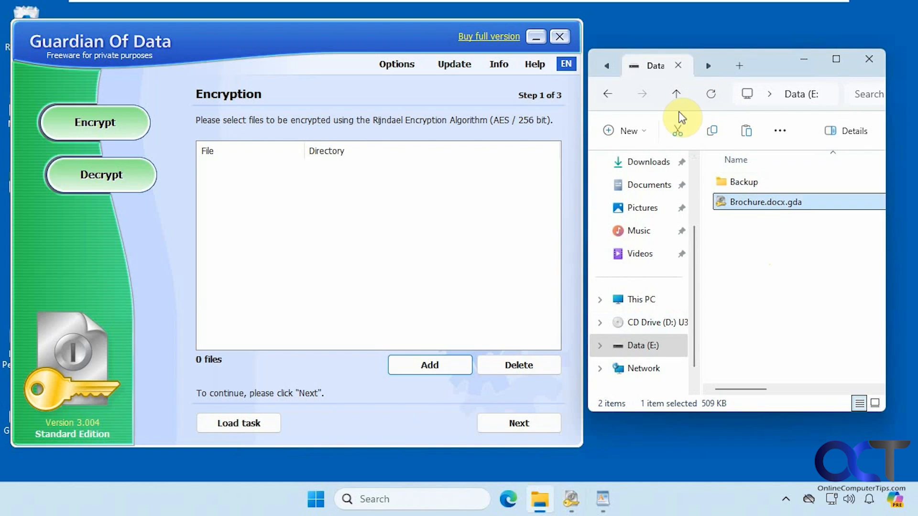
{"action": "left_click", "coordinate": [608, 68]}
{"action": "left_click", "coordinate": [643, 68]}
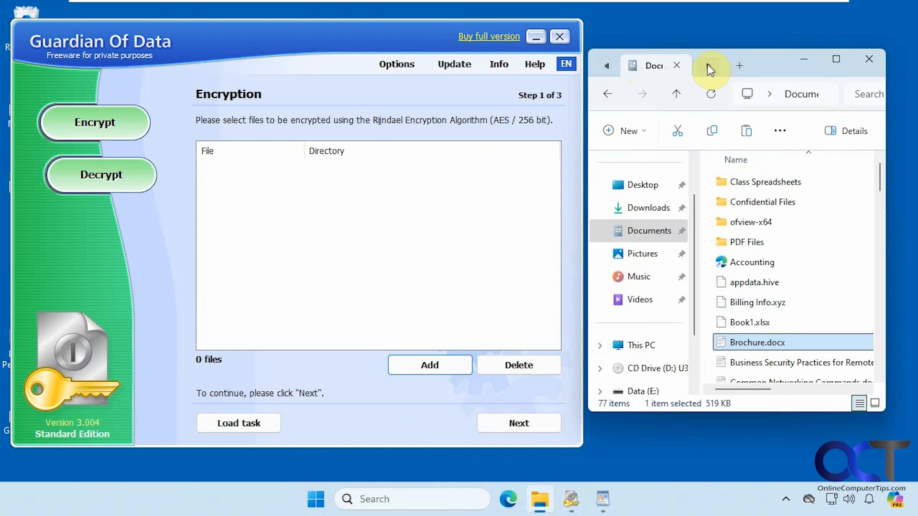
Add Brochure.docx.gda from Data (E:) to the decryption list and advance to the options
{"action": "left_click", "coordinate": [118, 175]}
{"action": "left_click", "coordinate": [429, 365]}
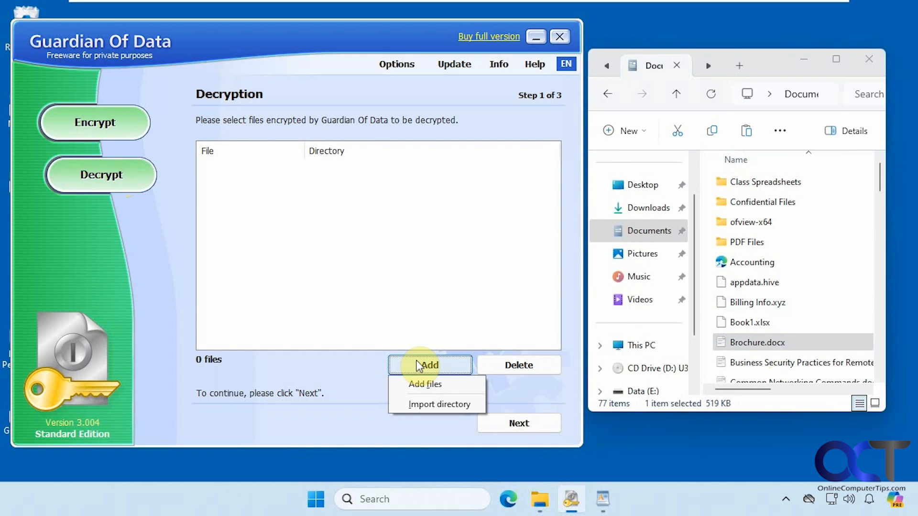
{"action": "left_click", "coordinate": [425, 383]}
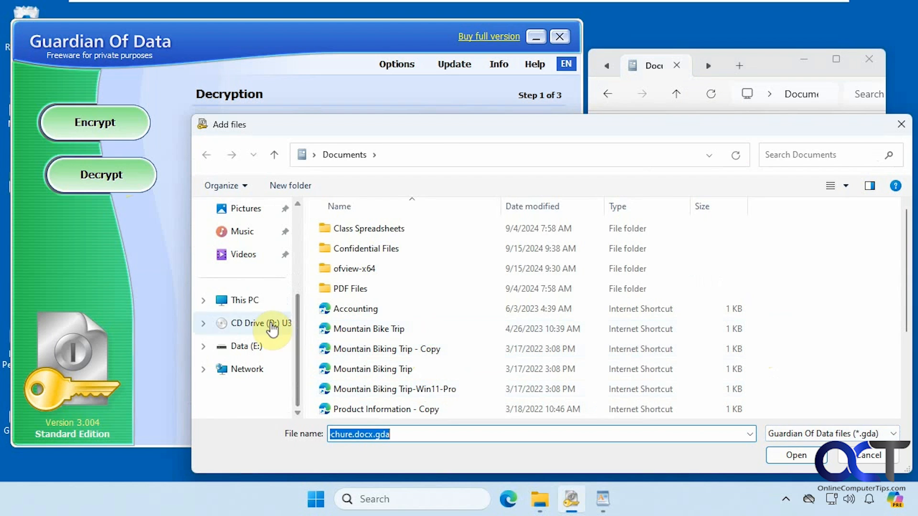
{"action": "left_click", "coordinate": [239, 346]}
{"action": "double_click", "coordinate": [350, 249]}
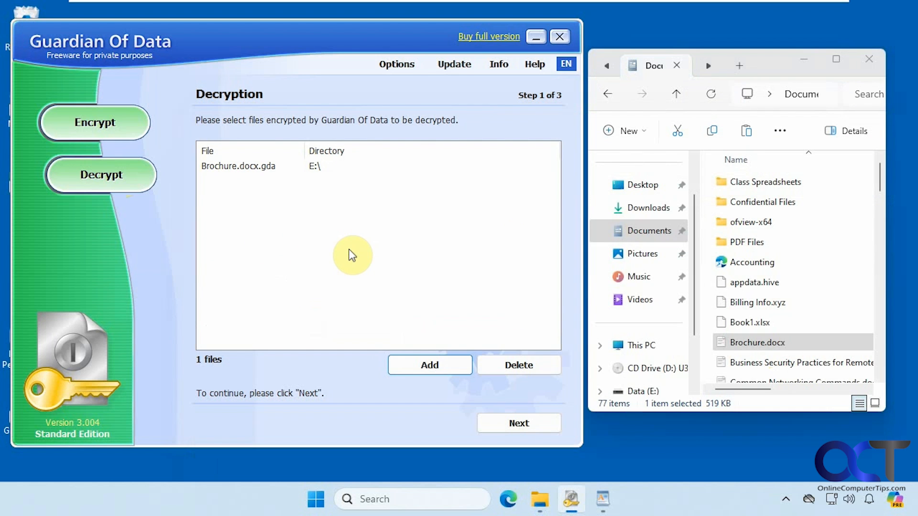
{"action": "left_click", "coordinate": [516, 422]}
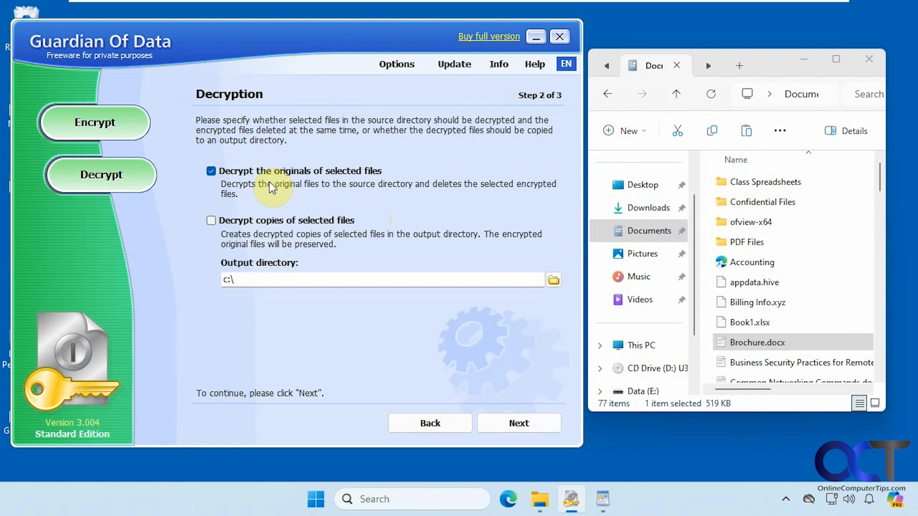
Show the contents of Data (E:) in the file window
{"action": "left_click", "coordinate": [709, 66]}
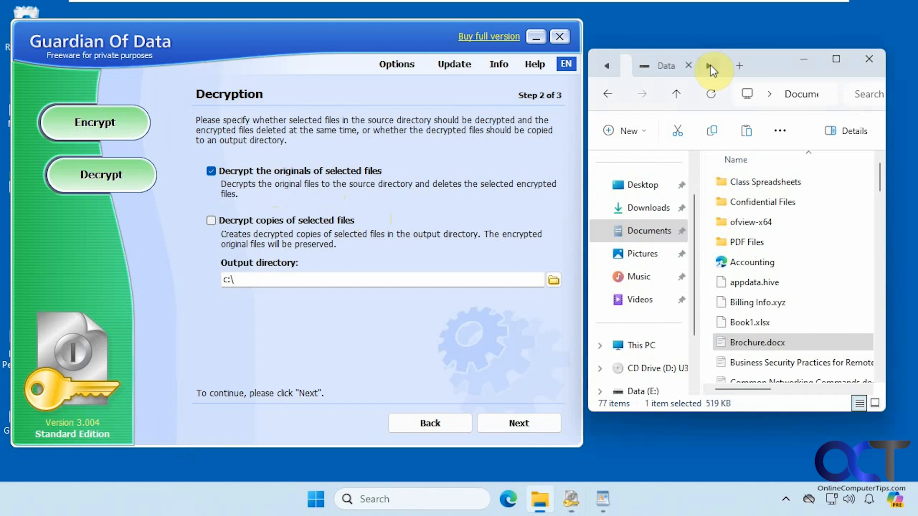
{"action": "left_click", "coordinate": [661, 66]}
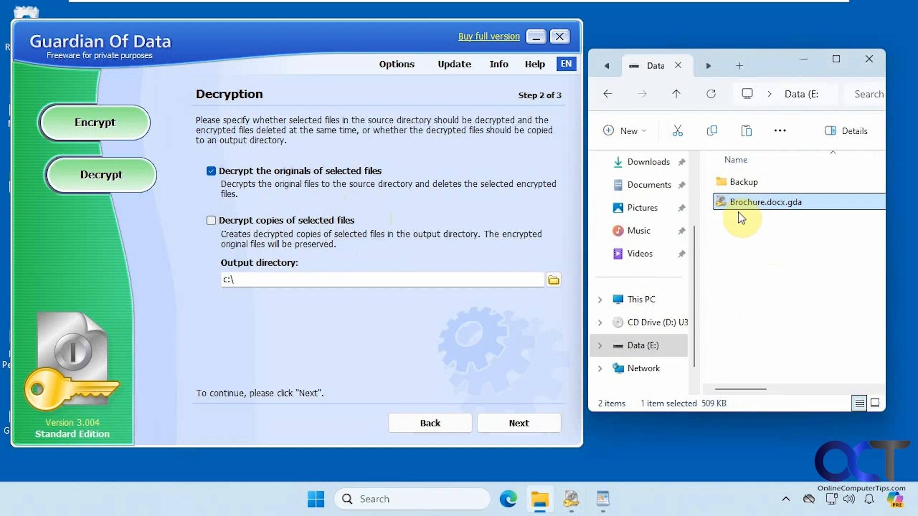
{"action": "mouse_move", "coordinate": [764, 211]}
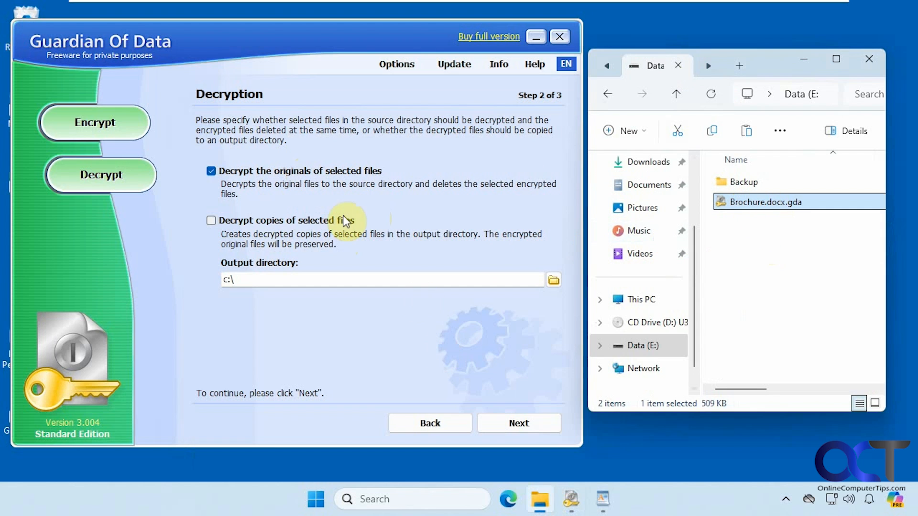
Decrypt Brochure.docx.gda with its password, with Open decrypted files unchecked, and finish
{"action": "left_click", "coordinate": [510, 424]}
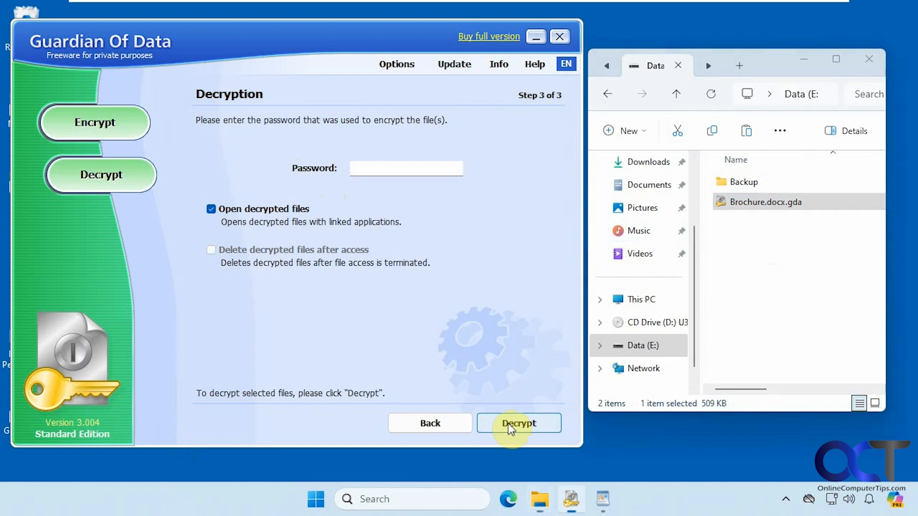
{"action": "left_click", "coordinate": [391, 167]}
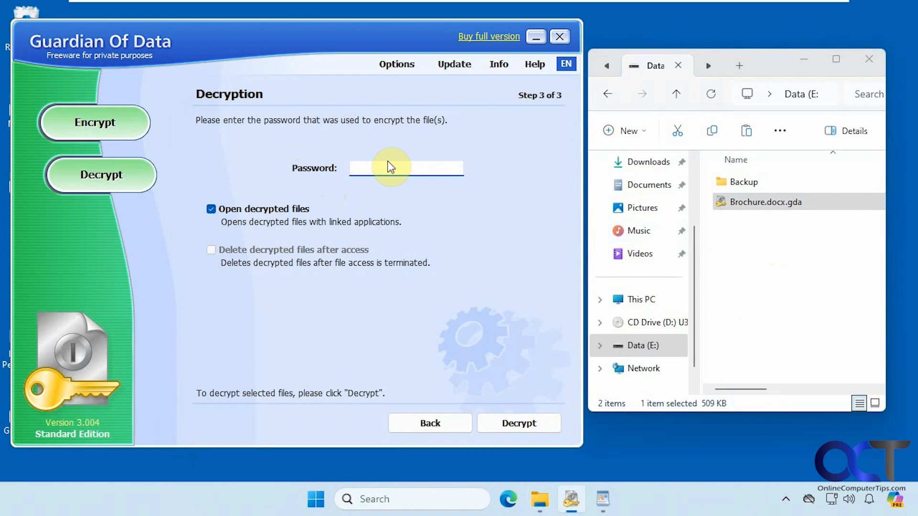
{"action": "type", "text": "password1"}
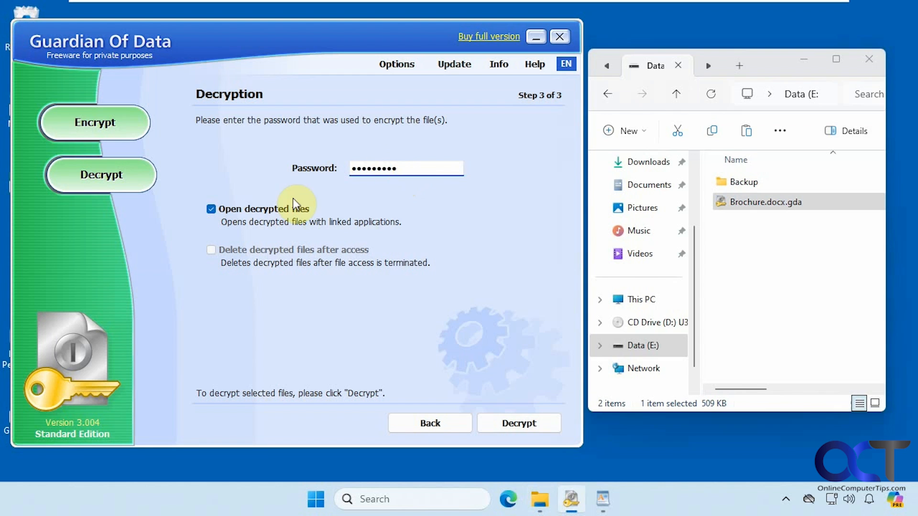
{"action": "key", "text": "BackSpace"}
{"action": "left_click", "coordinate": [211, 210]}
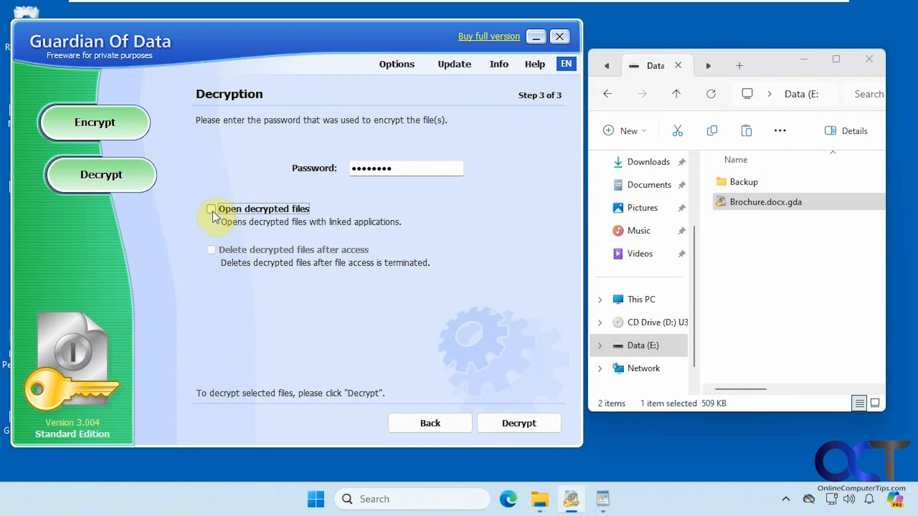
{"action": "left_click", "coordinate": [501, 419]}
{"action": "left_click", "coordinate": [417, 423]}
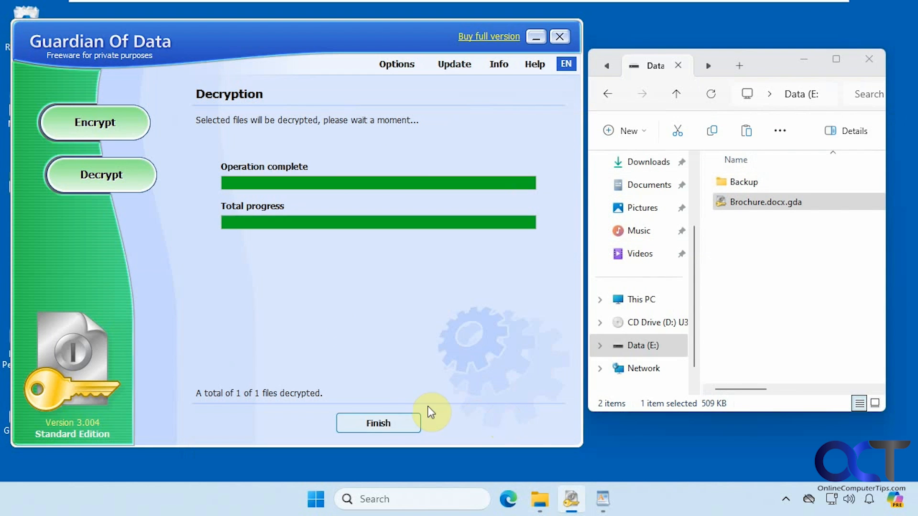
Refresh the Explorer listing and switch it back to the Documents folder
{"action": "left_click", "coordinate": [796, 301]}
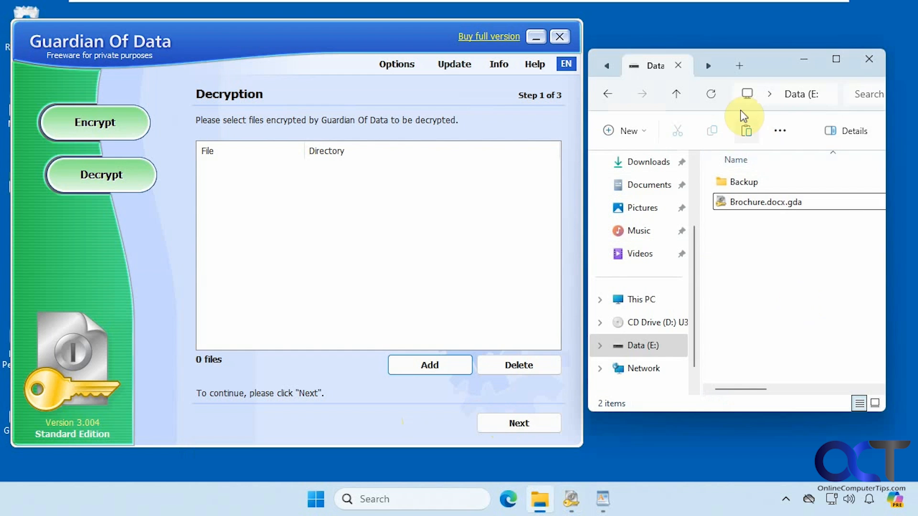
{"action": "left_click", "coordinate": [709, 93]}
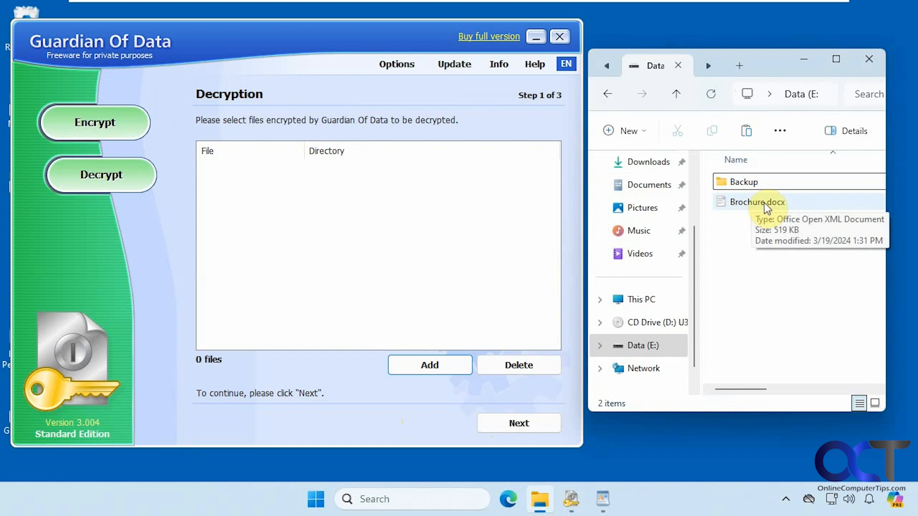
{"action": "left_click", "coordinate": [607, 65]}
{"action": "left_click", "coordinate": [641, 73]}
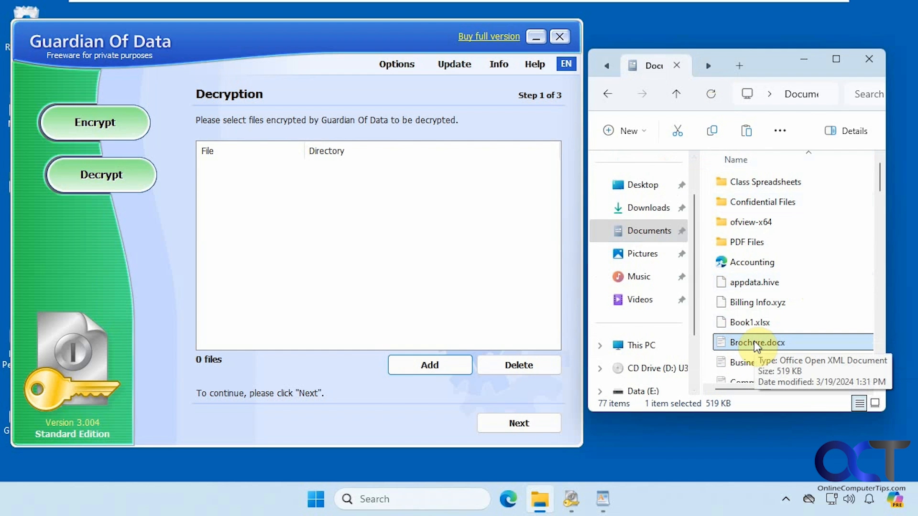
Import the Documents\Confidential Files folder, loading its six files for encryption
{"action": "left_click", "coordinate": [114, 125]}
{"action": "left_click", "coordinate": [429, 362]}
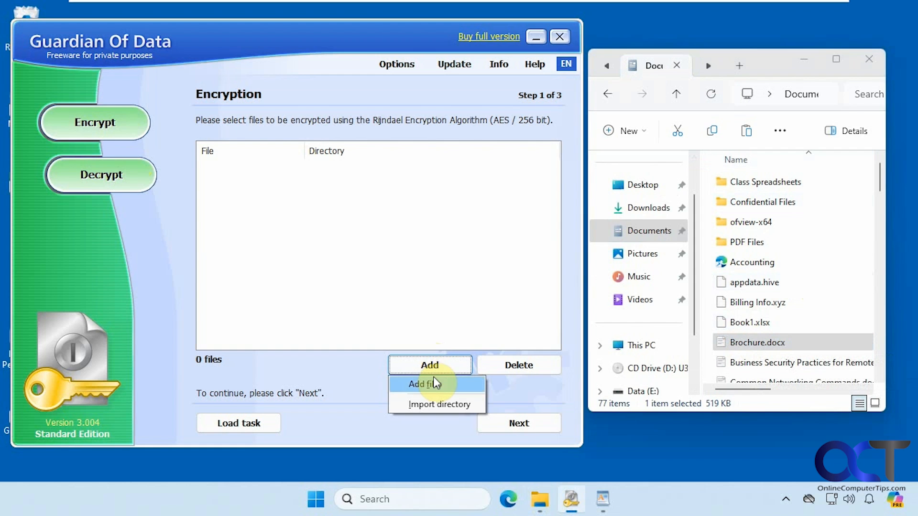
{"action": "left_click", "coordinate": [438, 404]}
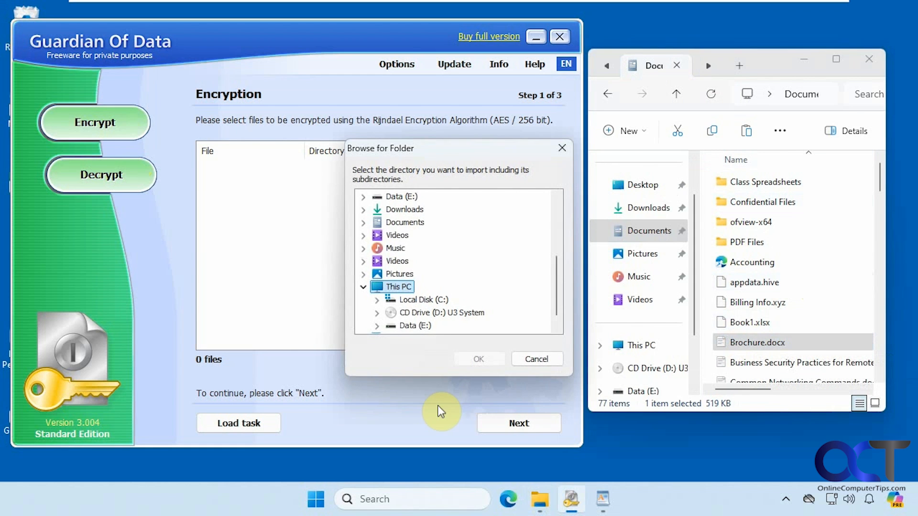
{"action": "left_click", "coordinate": [363, 222]}
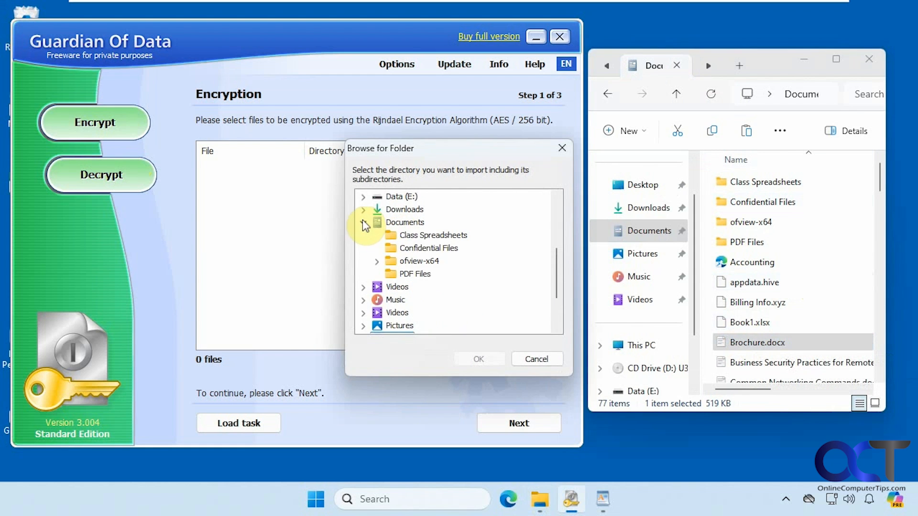
{"action": "left_click", "coordinate": [426, 248]}
{"action": "left_click", "coordinate": [486, 358]}
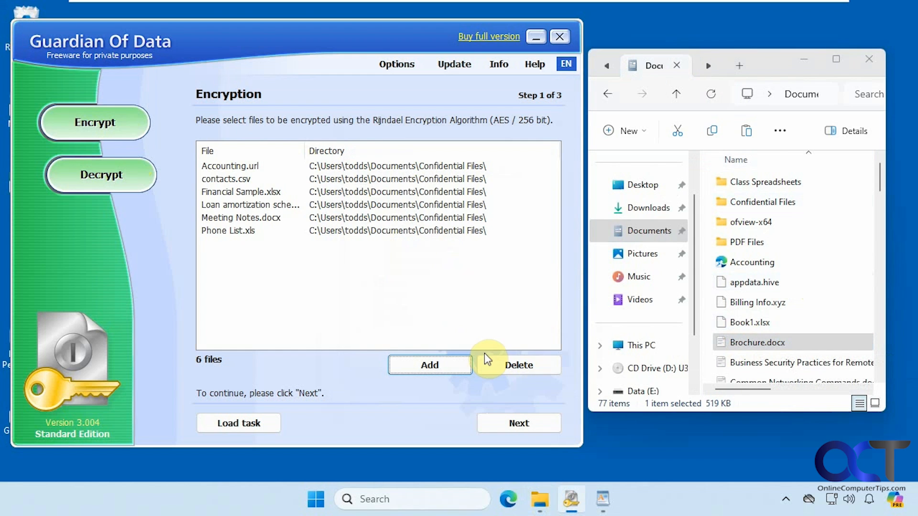
Set the mode to Encrypt originals of files and continue to the password step
{"action": "left_click", "coordinate": [520, 424]}
{"action": "left_click", "coordinate": [273, 156]}
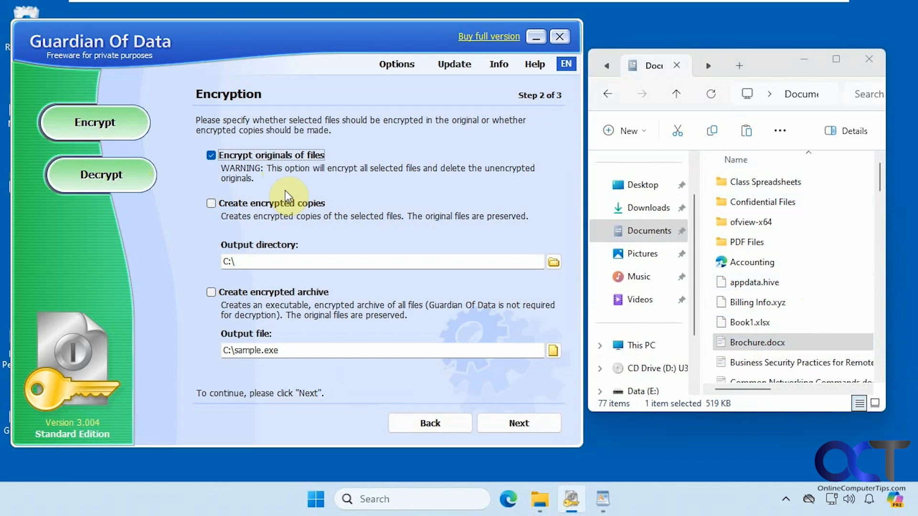
{"action": "left_click", "coordinate": [285, 202]}
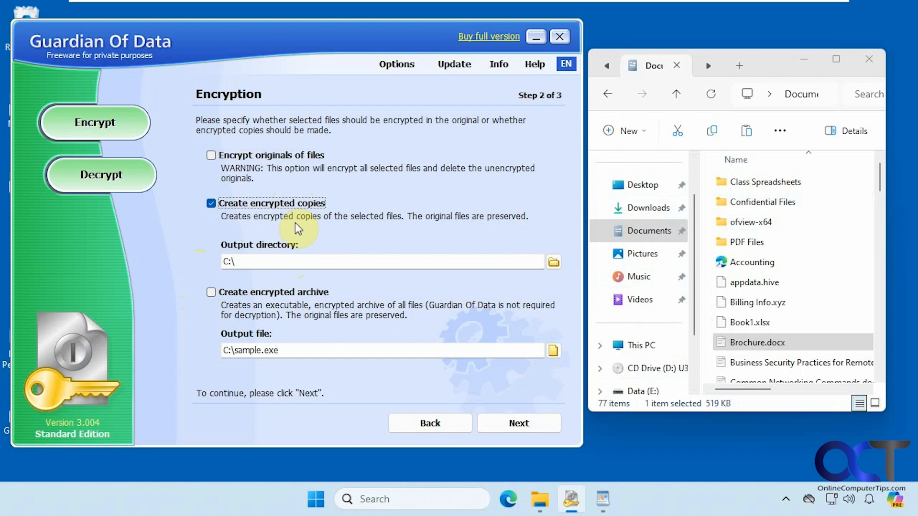
{"action": "left_click", "coordinate": [209, 155]}
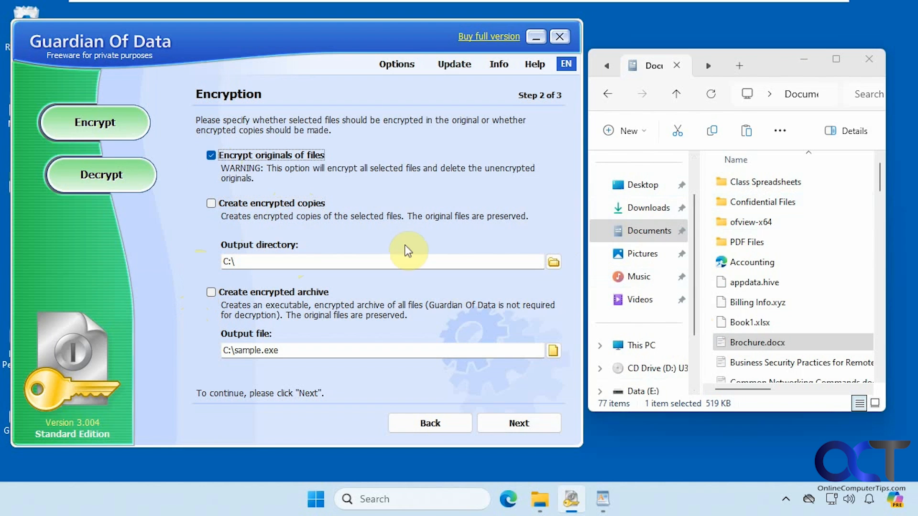
{"action": "left_click", "coordinate": [510, 419]}
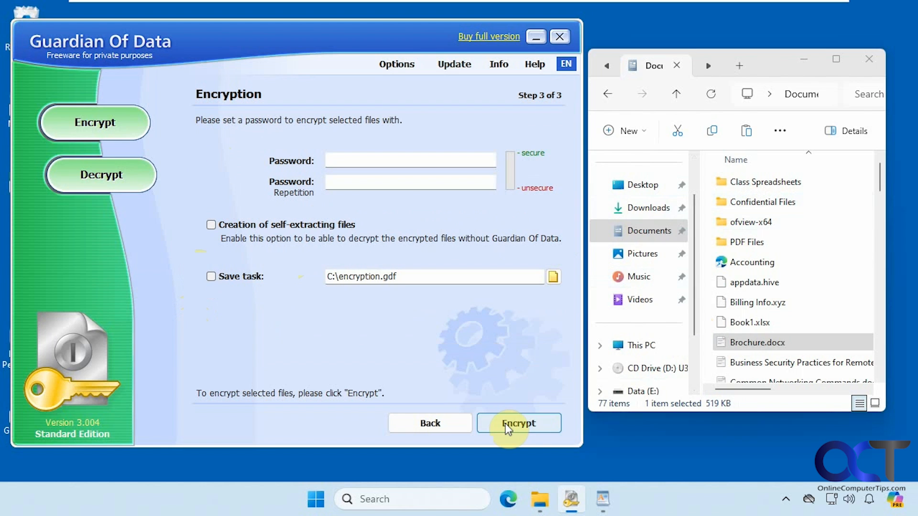
Enter and confirm the password, encrypt all six files, and dismiss the advertisement
{"action": "left_click", "coordinate": [376, 162]}
{"action": "type", "text": "•••••"}
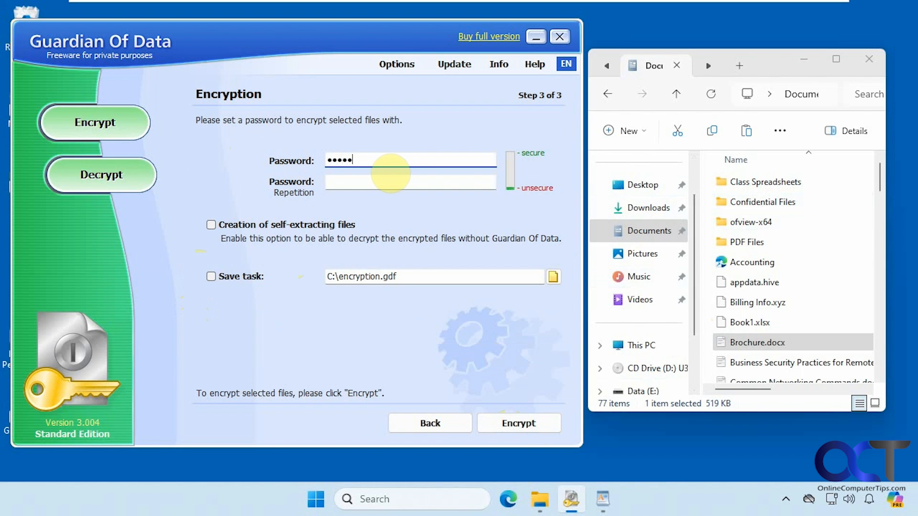
{"action": "type", "text": "•••"}
{"action": "key", "text": "Tab"}
{"action": "type", "text": "•••••"}
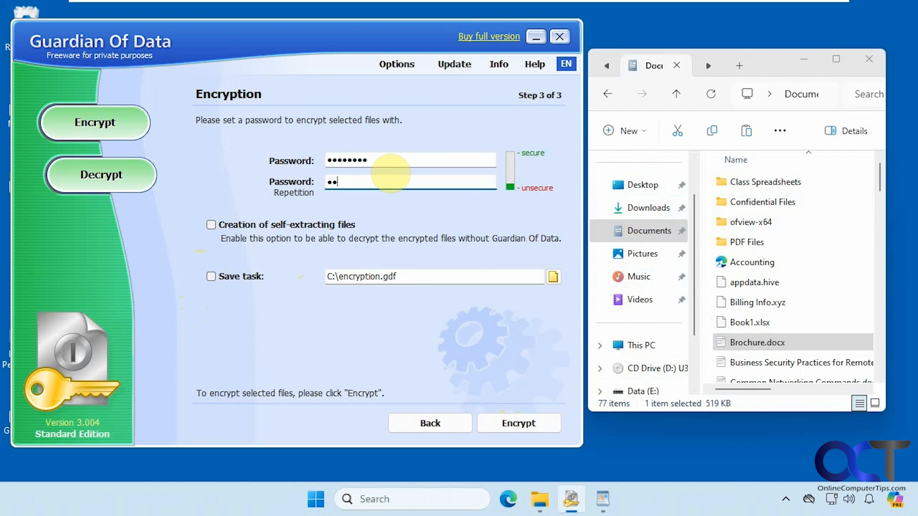
{"action": "type", "text": "•••"}
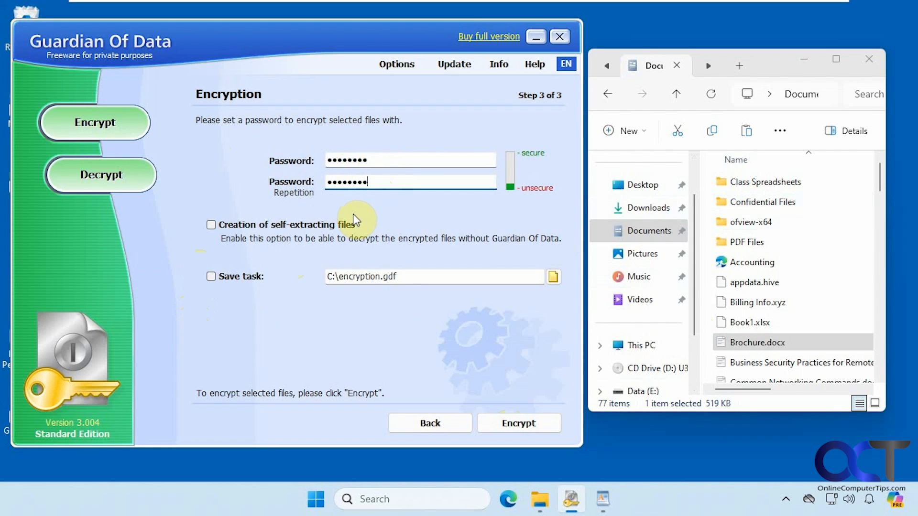
{"action": "left_click", "coordinate": [509, 423]}
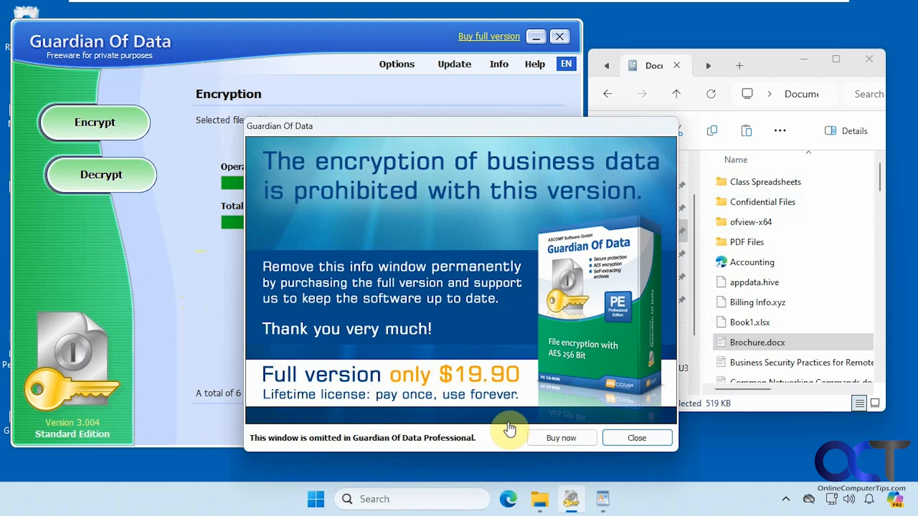
{"action": "left_click", "coordinate": [624, 438]}
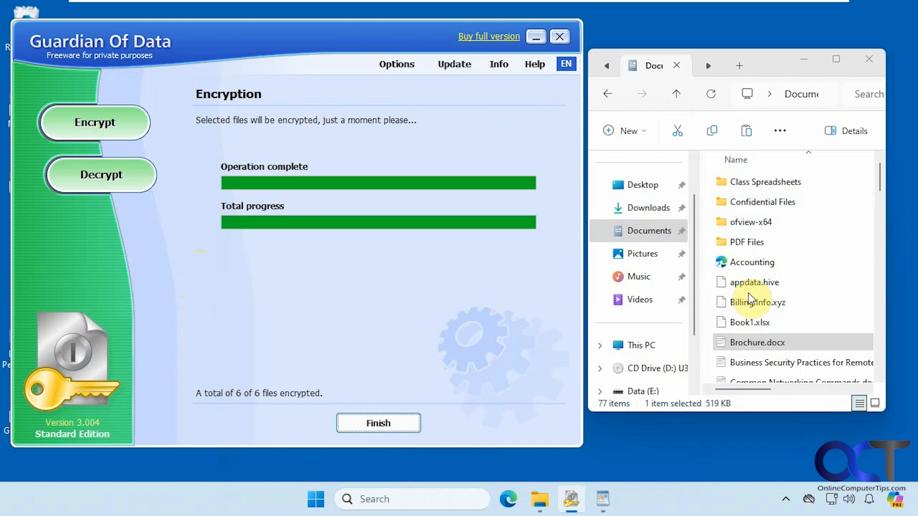
Check the encrypted .gda files inside Confidential Files, then go back to Documents
{"action": "left_click", "coordinate": [712, 97]}
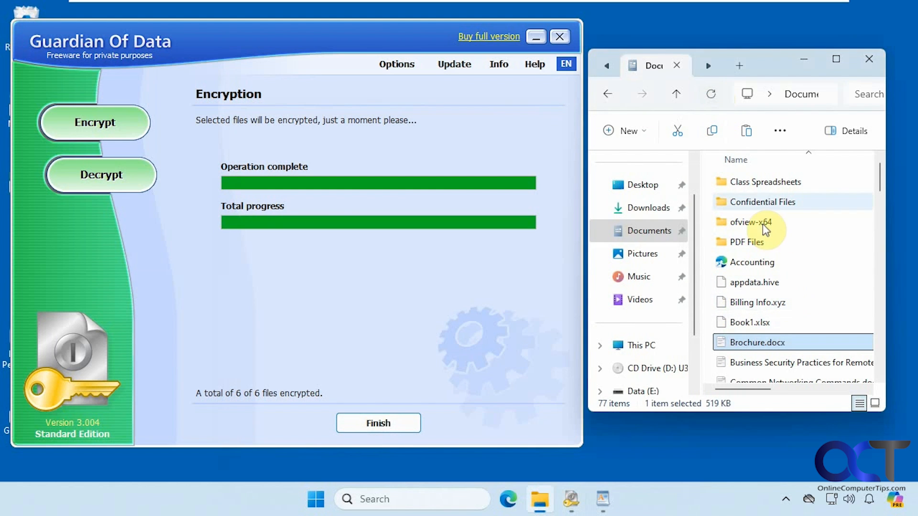
{"action": "double_click", "coordinate": [751, 202]}
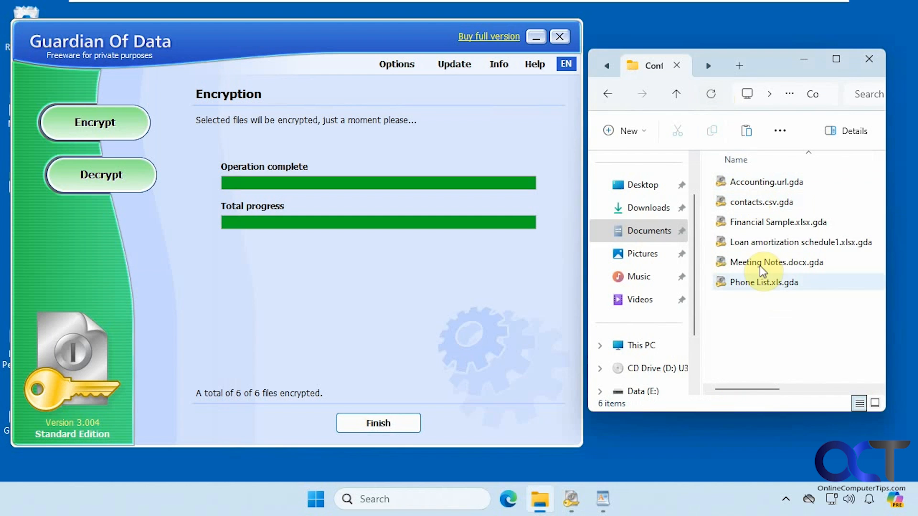
{"action": "mouse_move", "coordinate": [757, 209]}
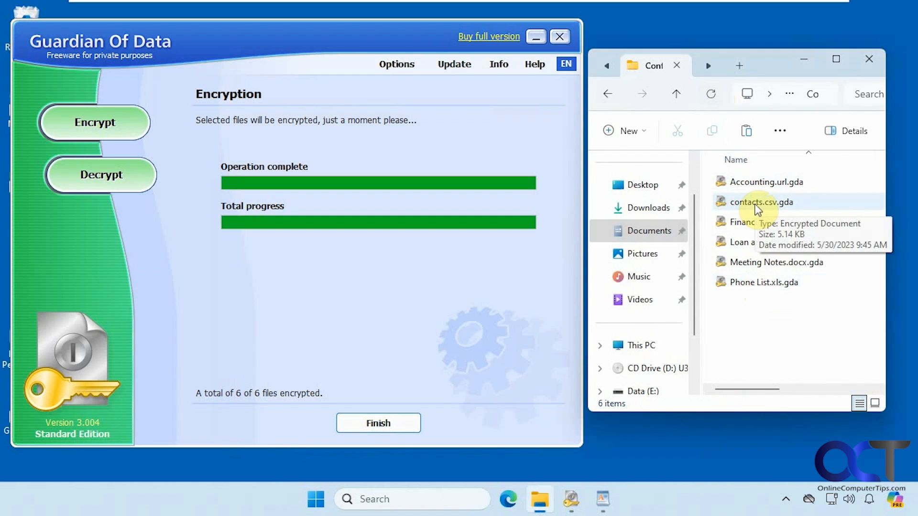
{"action": "left_click", "coordinate": [607, 94]}
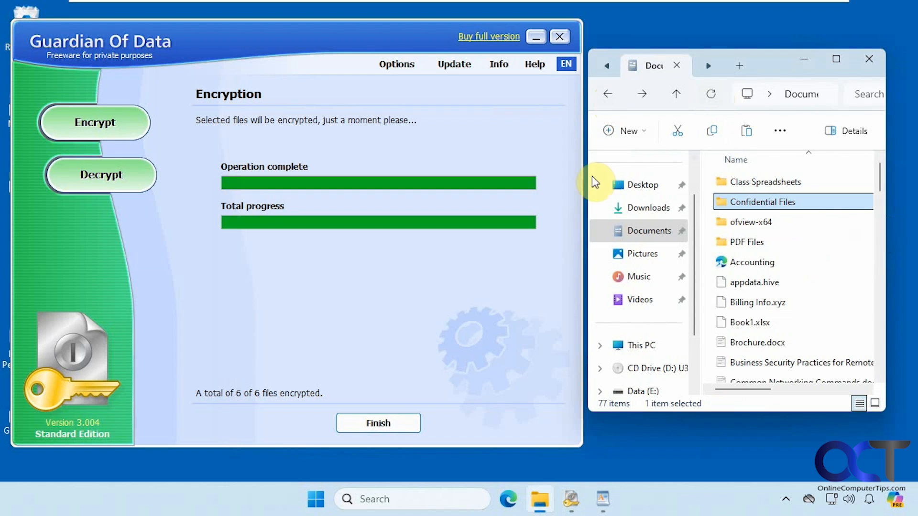
Load the encrypted files from Documents\Confidential Files into the decryption wizard
{"action": "left_click", "coordinate": [383, 421]}
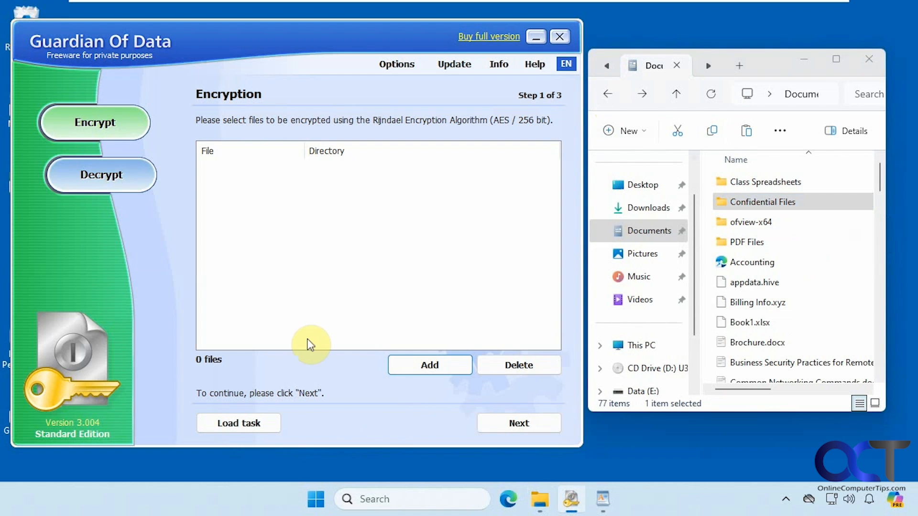
{"action": "left_click", "coordinate": [102, 174]}
{"action": "left_click", "coordinate": [420, 363]}
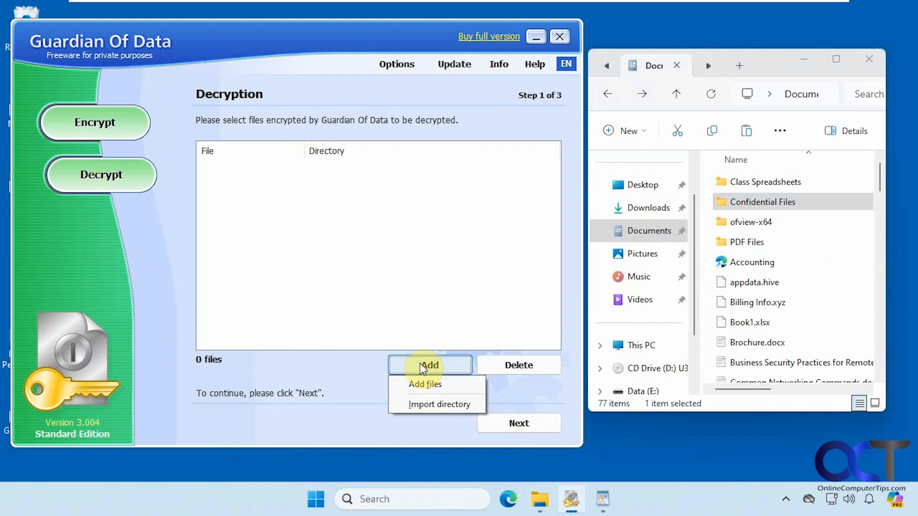
{"action": "left_click", "coordinate": [428, 401]}
{"action": "left_click", "coordinate": [363, 223]}
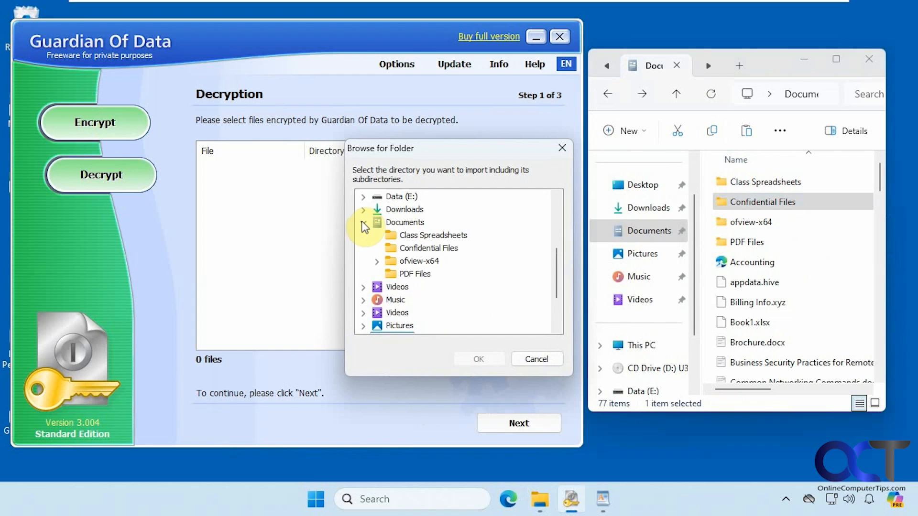
{"action": "left_click", "coordinate": [417, 246]}
{"action": "left_click", "coordinate": [476, 360]}
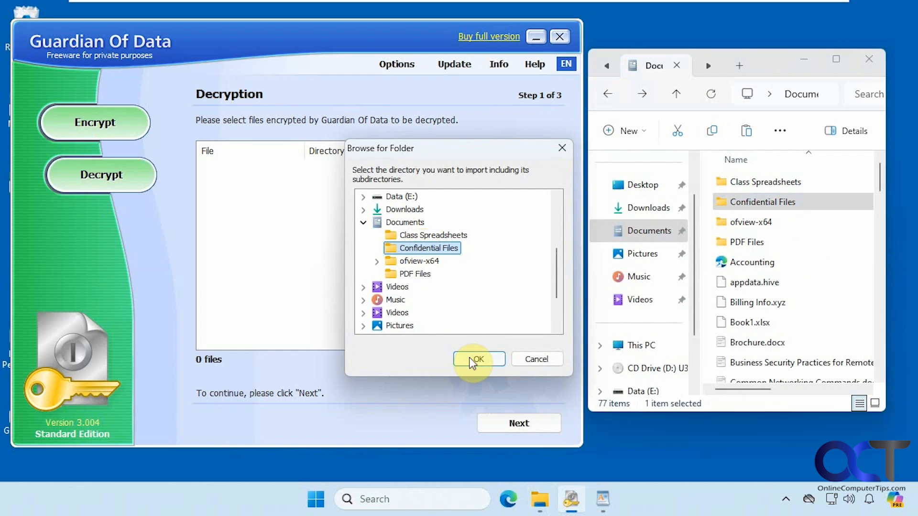
Decrypt the six files with their password, with Open decrypted files turned off
{"action": "left_click", "coordinate": [506, 421]}
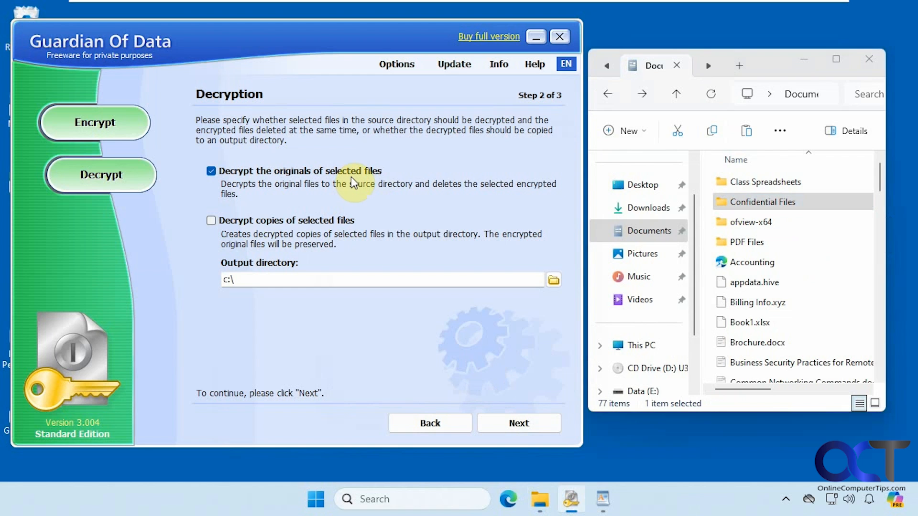
{"action": "left_click", "coordinate": [503, 420]}
{"action": "left_click", "coordinate": [289, 211]}
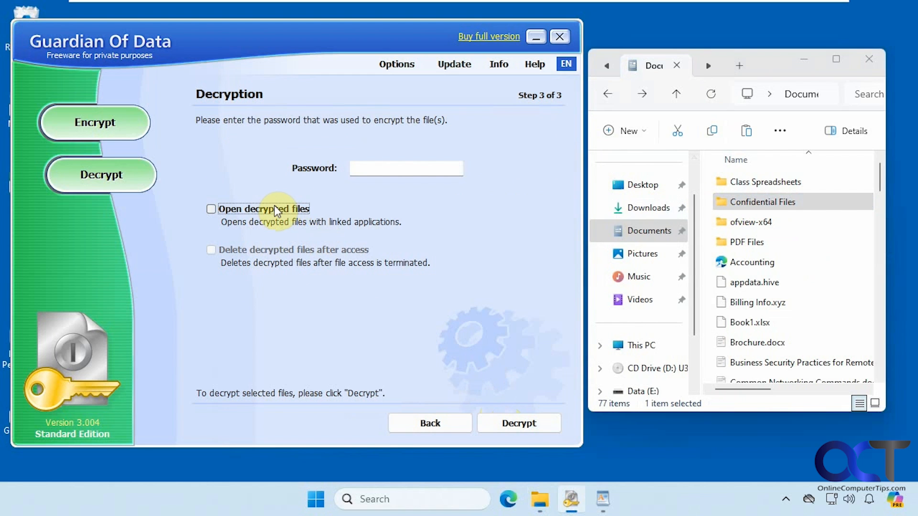
{"action": "left_click", "coordinate": [378, 169]}
{"action": "type", "text": "••••"}
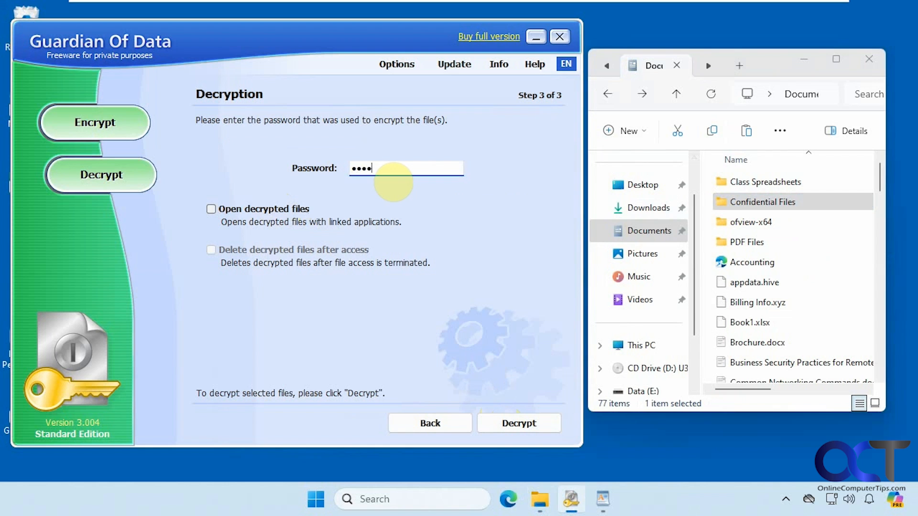
{"action": "left_click", "coordinate": [518, 423]}
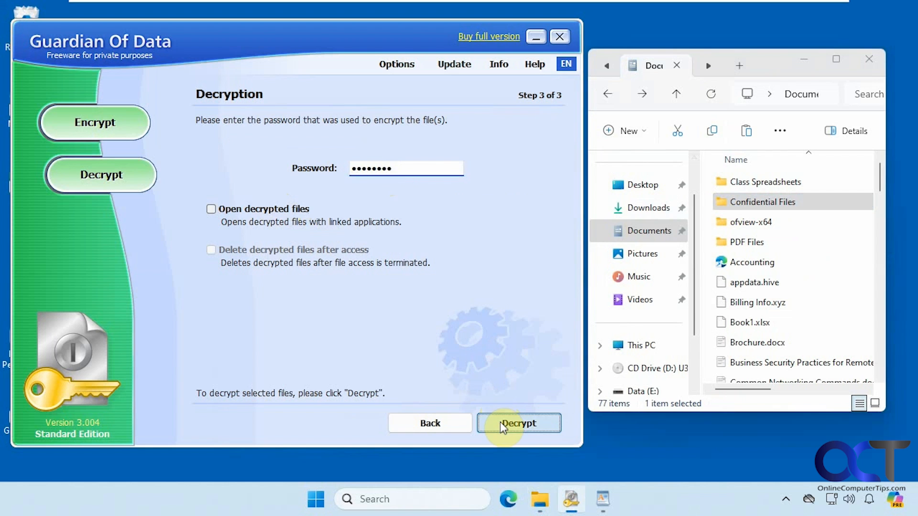
{"action": "left_click", "coordinate": [383, 423]}
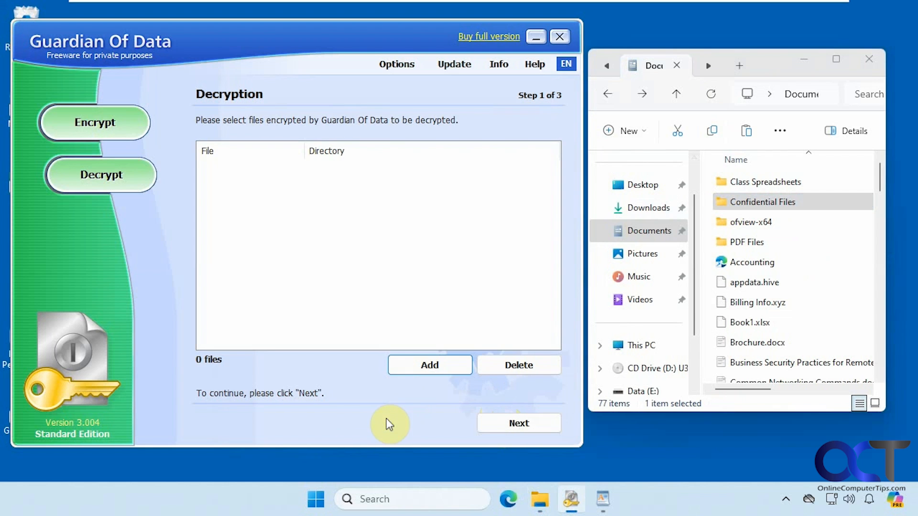
Look inside the Confidential Files folder in Explorer, then go back to Documents
{"action": "left_click", "coordinate": [765, 210]}
{"action": "double_click", "coordinate": [765, 211]}
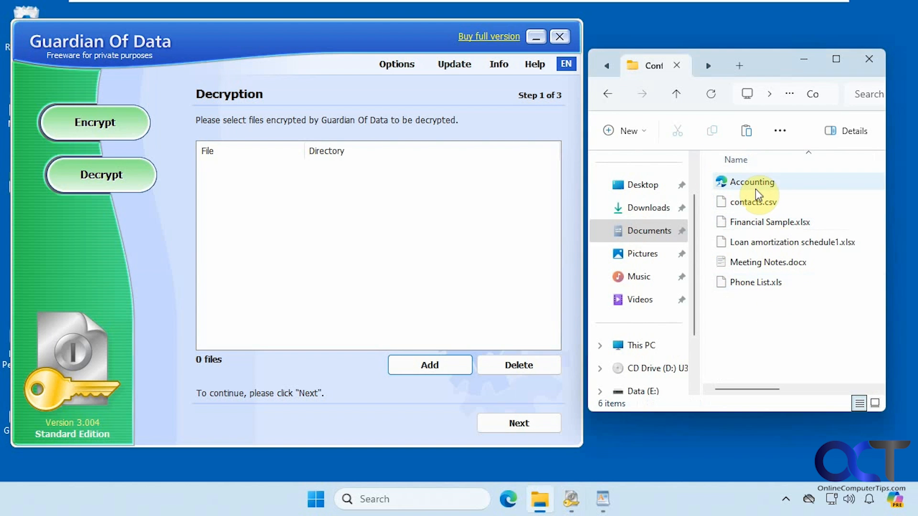
{"action": "left_click", "coordinate": [606, 95]}
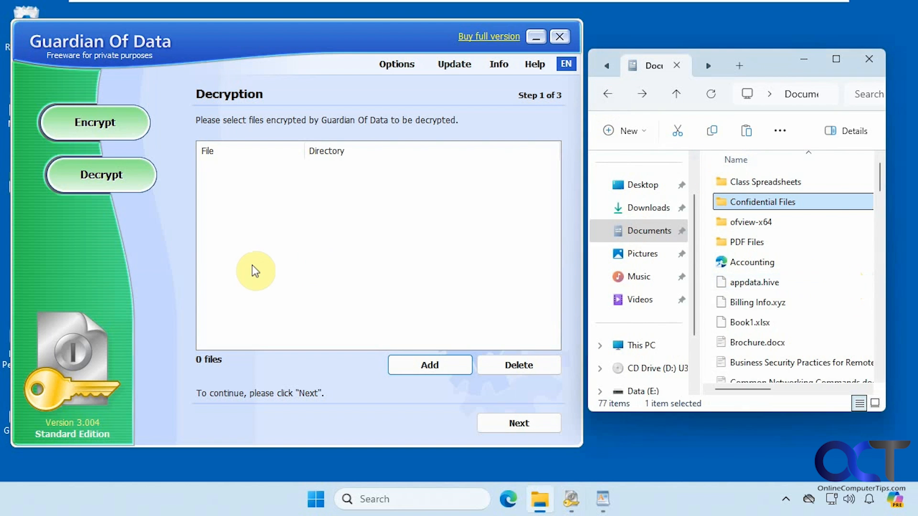
Import the six files of the Confidential Files folder for encryption
{"action": "left_click", "coordinate": [100, 126]}
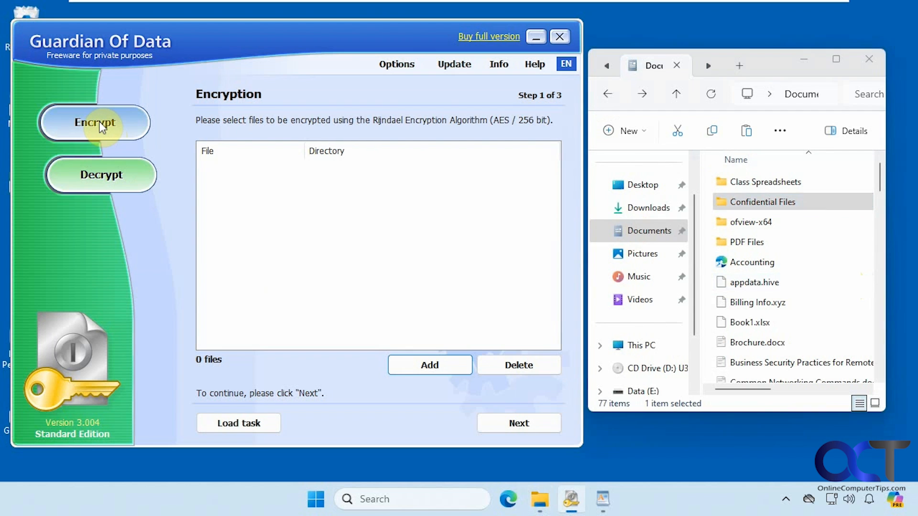
{"action": "left_click", "coordinate": [411, 363]}
{"action": "left_click", "coordinate": [421, 404]}
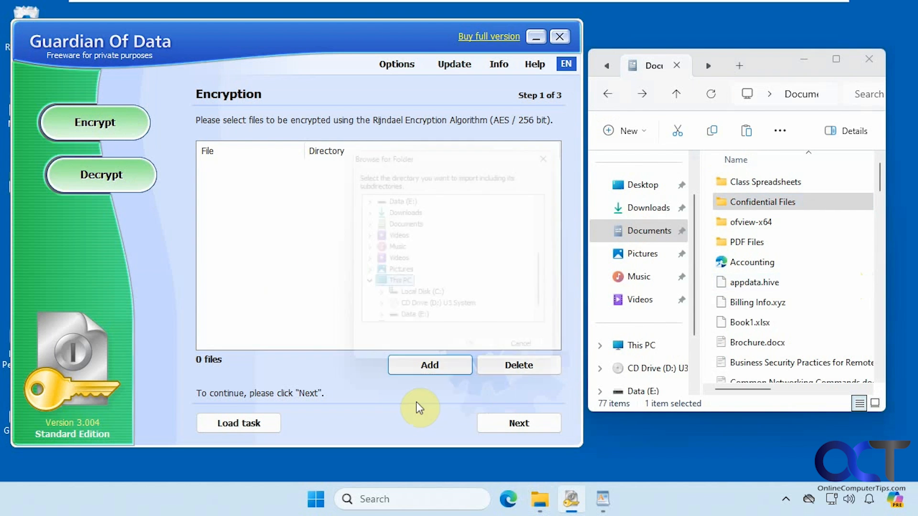
{"action": "left_click", "coordinate": [363, 223]}
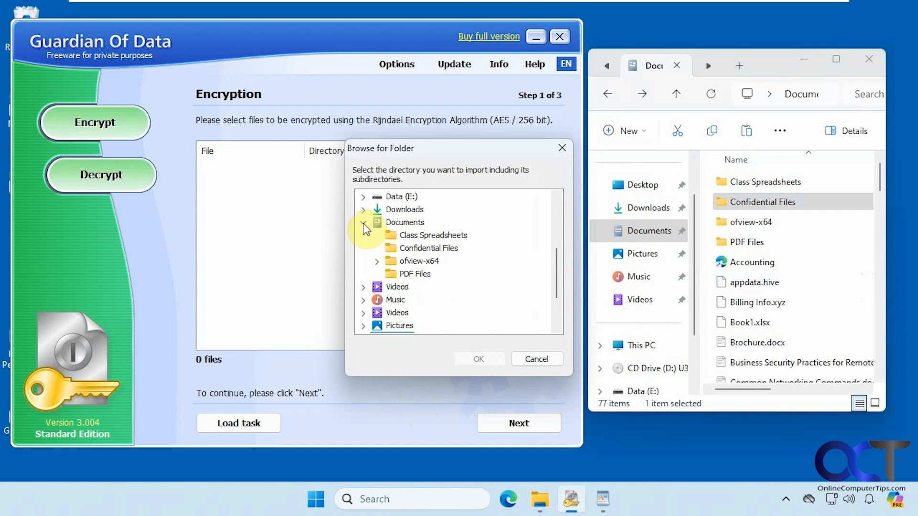
{"action": "left_click", "coordinate": [363, 222]}
{"action": "left_click", "coordinate": [363, 222]}
{"action": "left_click", "coordinate": [425, 248]}
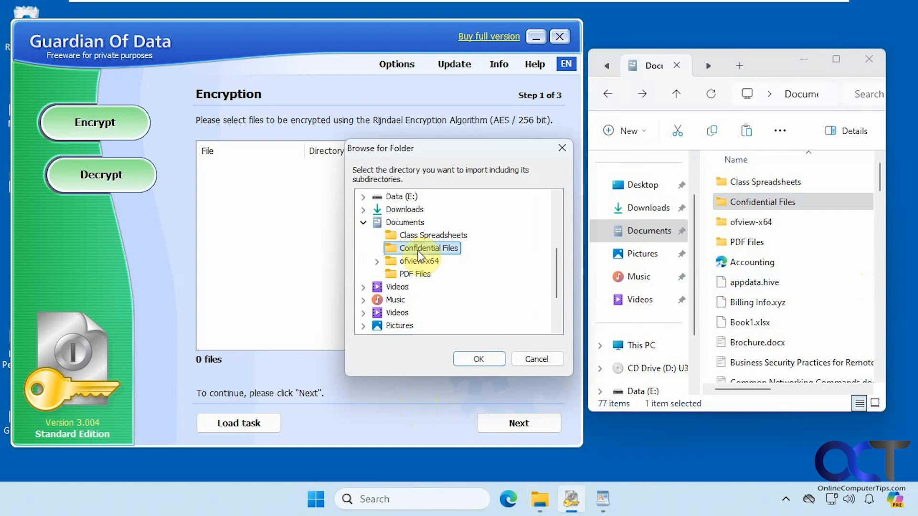
{"action": "left_click", "coordinate": [479, 359]}
Choose a self-extracting encrypted archive saved as E:\test.exe
{"action": "left_click", "coordinate": [512, 421]}
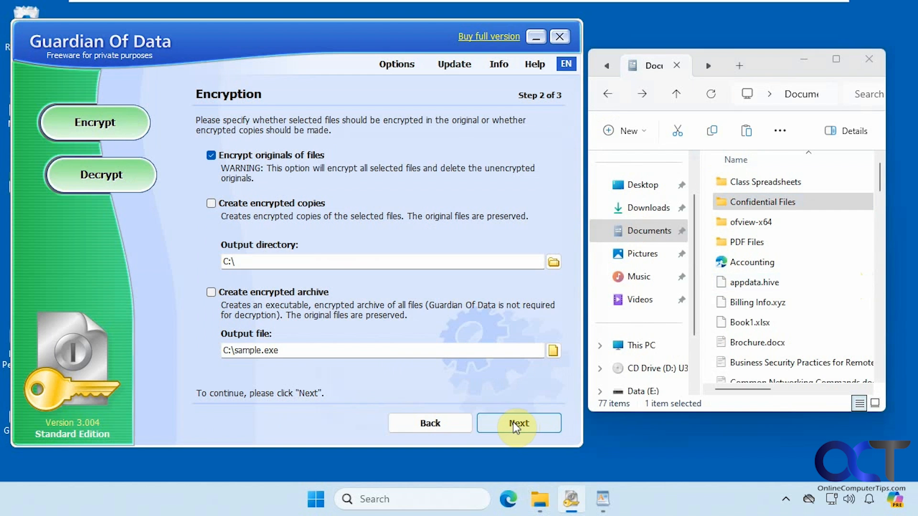
{"action": "left_click", "coordinate": [301, 292]}
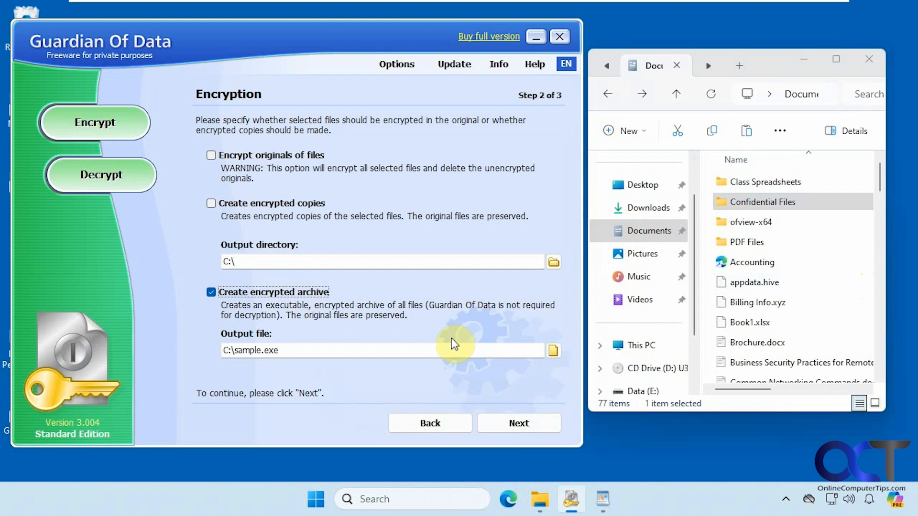
{"action": "left_click", "coordinate": [553, 351]}
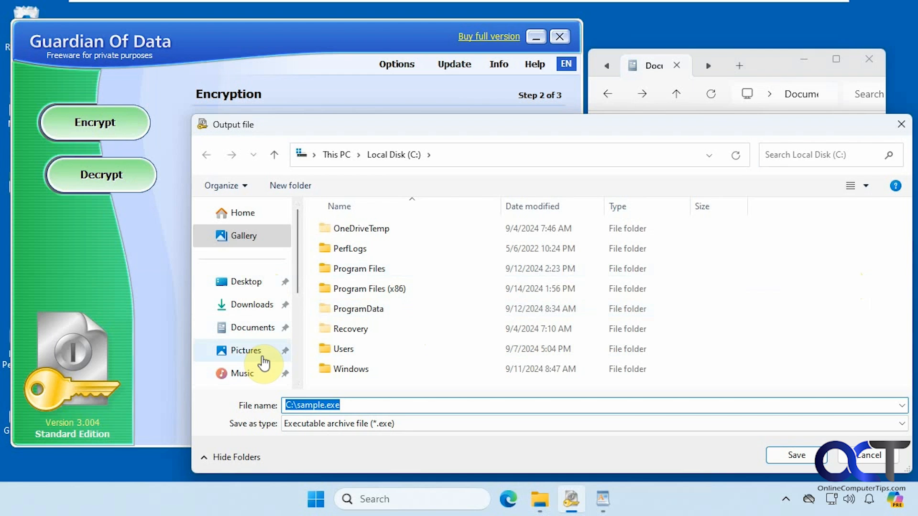
{"action": "scroll", "coordinate": [263, 364], "scroll_direction": "down", "scroll_amount": 2}
{"action": "left_click", "coordinate": [246, 323]}
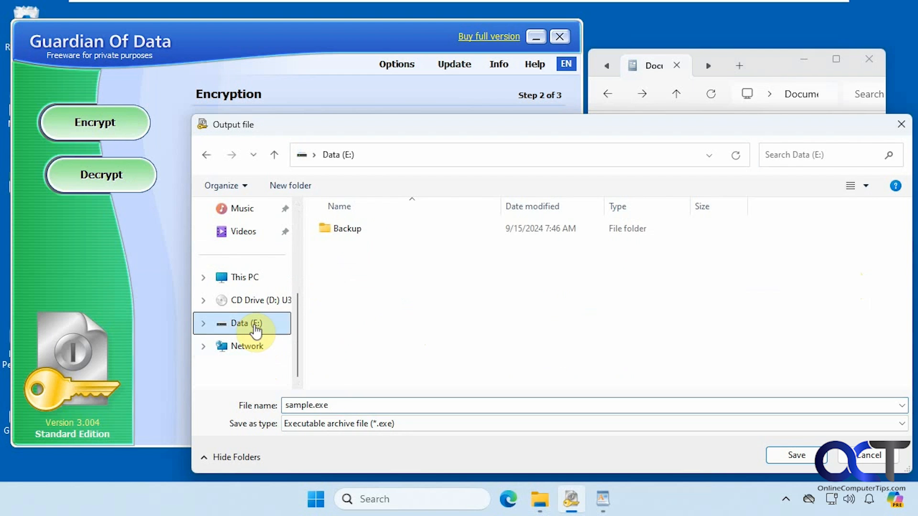
{"action": "double_click", "coordinate": [338, 404]}
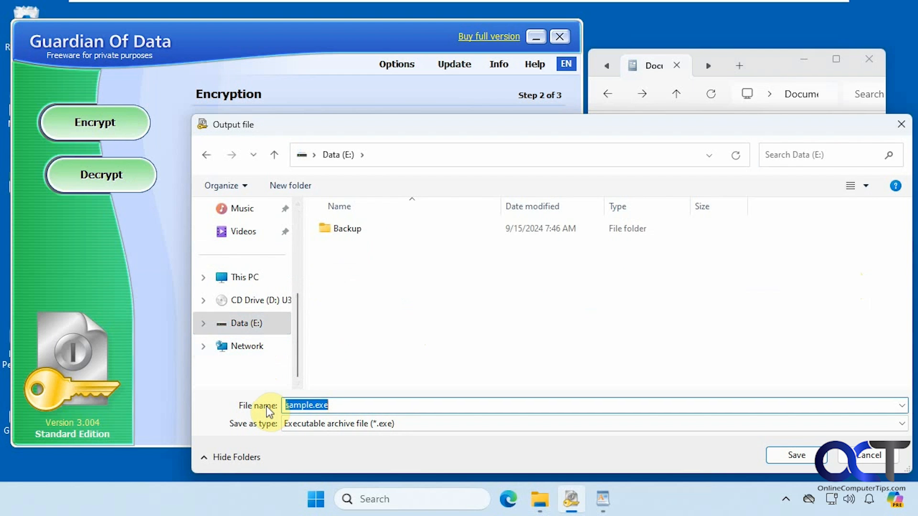
{"action": "type", "text": "test"}
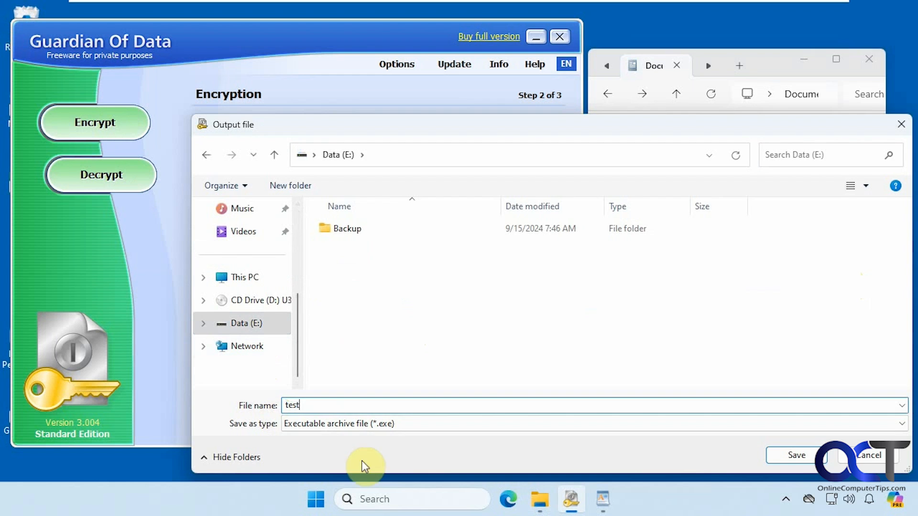
{"action": "left_click", "coordinate": [796, 455]}
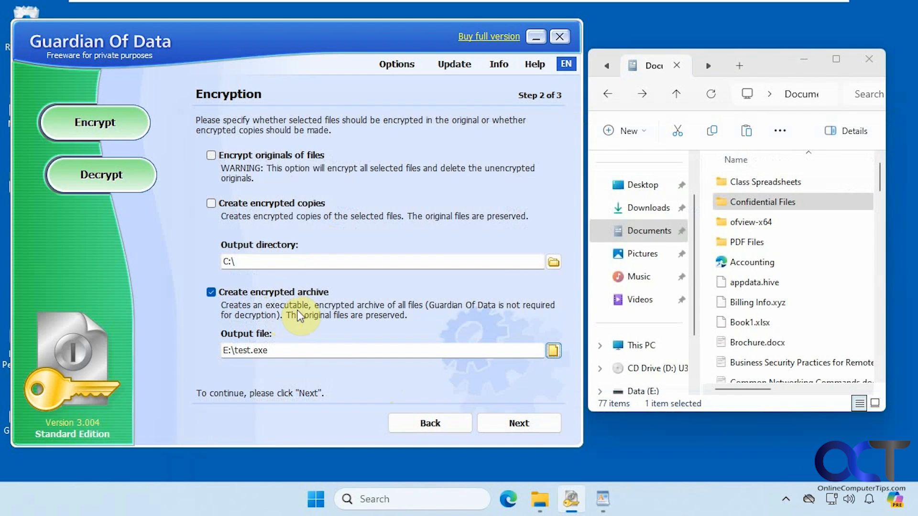
{"action": "left_click", "coordinate": [759, 205]}
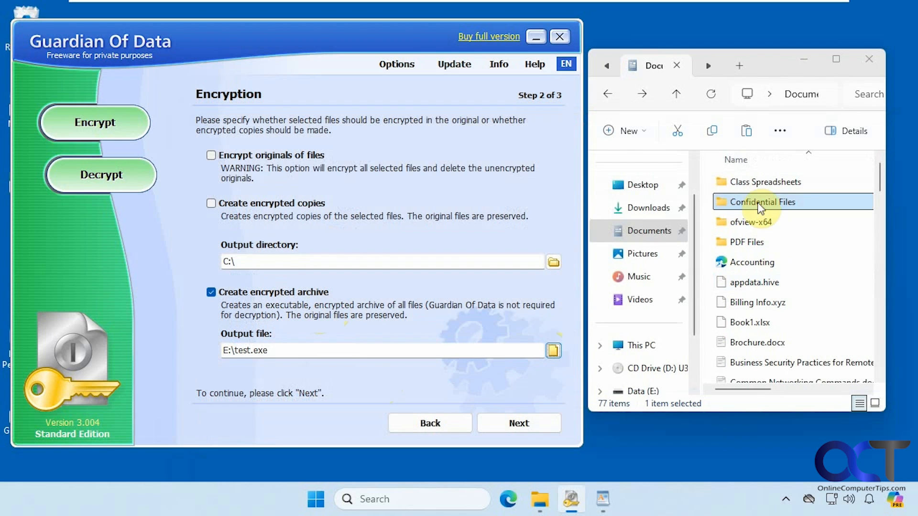
{"action": "left_click", "coordinate": [259, 348]}
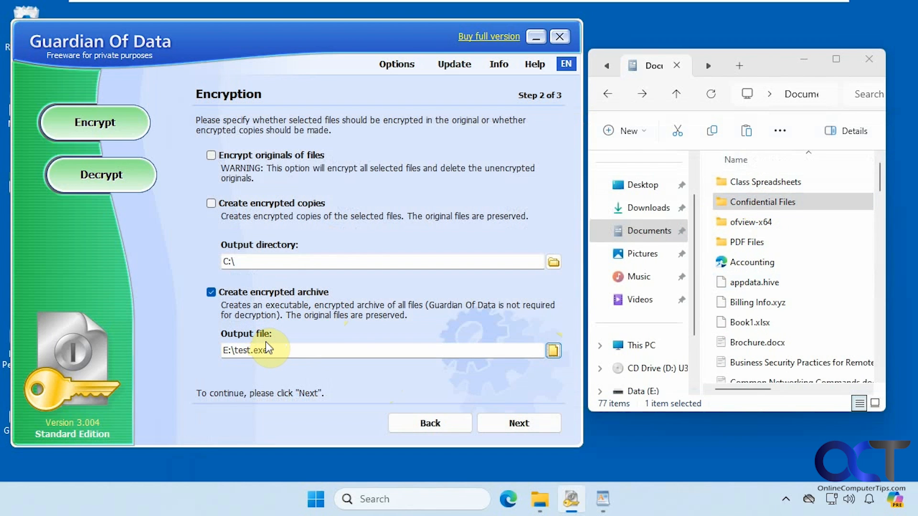
Enter the archive password twice and encrypt the six files
{"action": "left_click", "coordinate": [519, 423]}
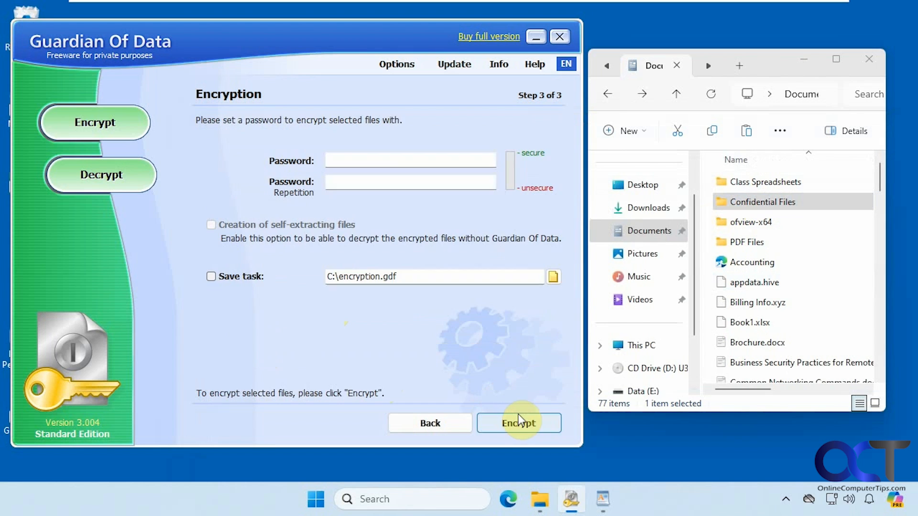
{"action": "left_click", "coordinate": [370, 159]}
{"action": "type", "text": "••••"}
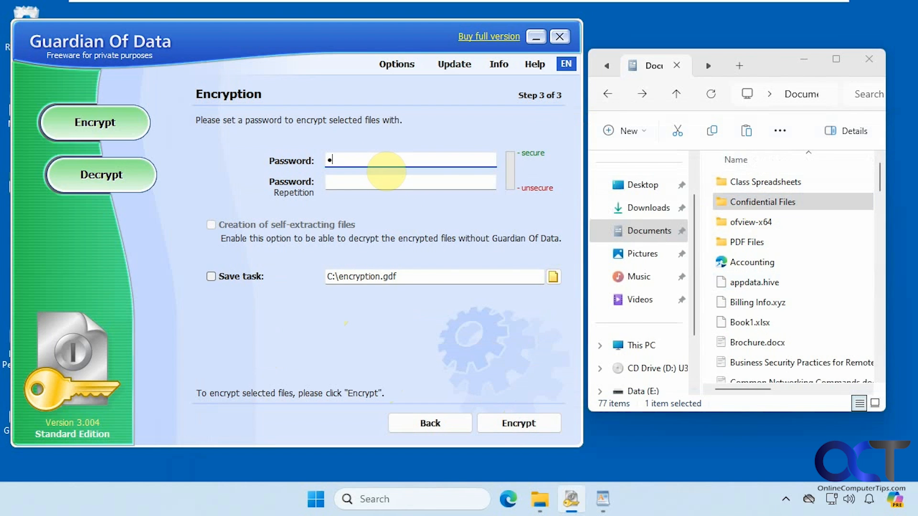
{"action": "type", "text": "••••"}
{"action": "key", "text": "Tab"}
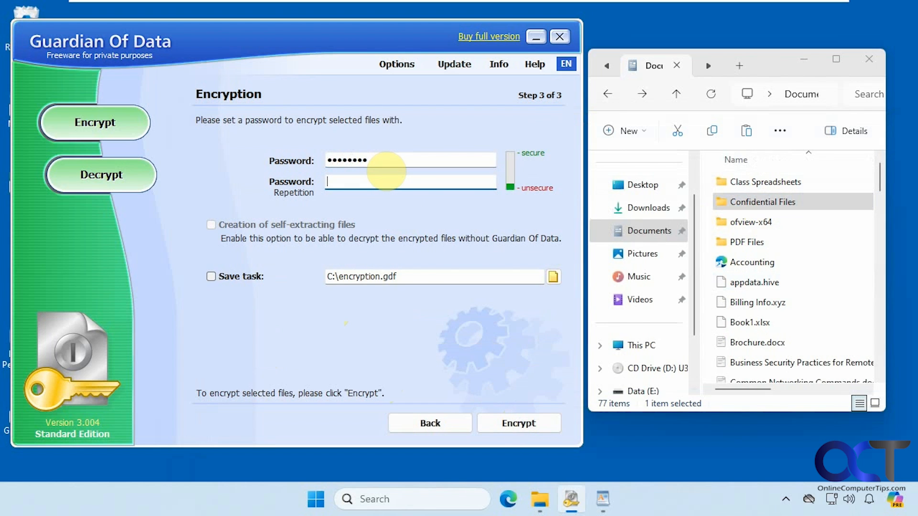
{"action": "type", "text": "••••"}
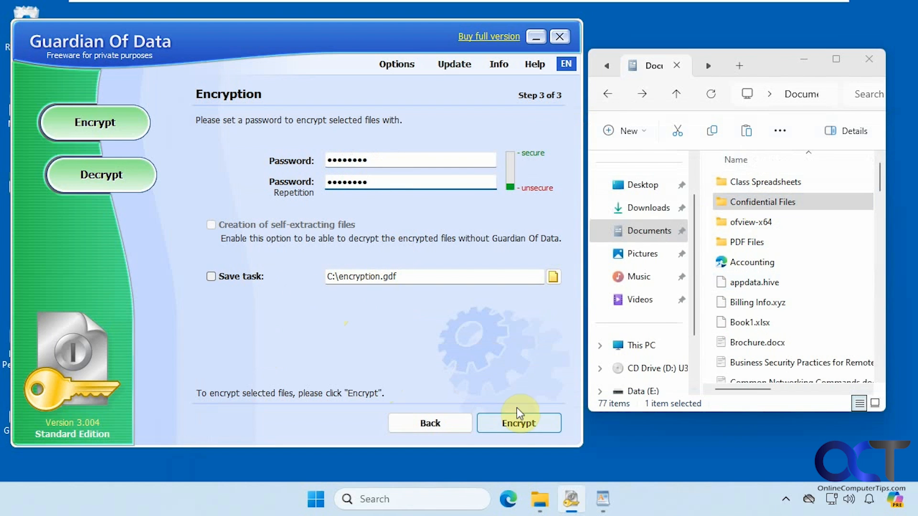
{"action": "left_click", "coordinate": [519, 420]}
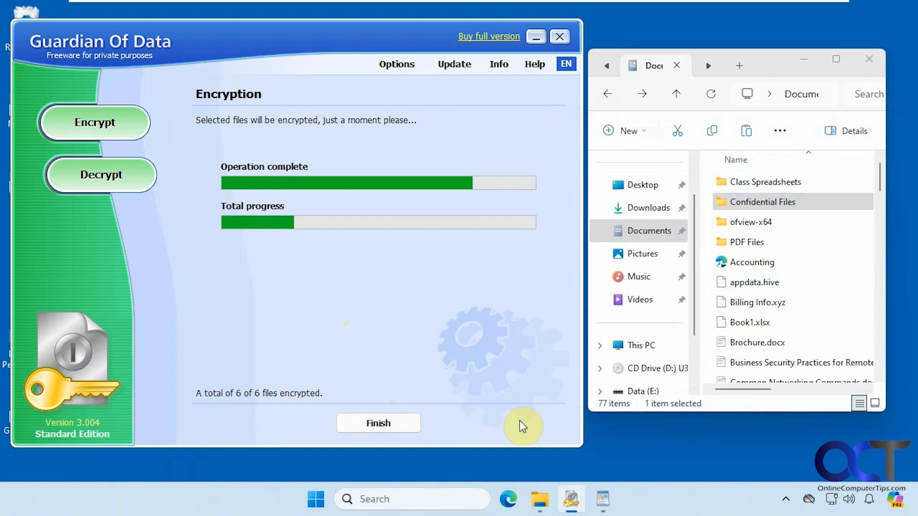
{"action": "left_click", "coordinate": [387, 423]}
Open the new E:\test.exe and unlock it with its password to list its files
{"action": "left_click", "coordinate": [706, 68]}
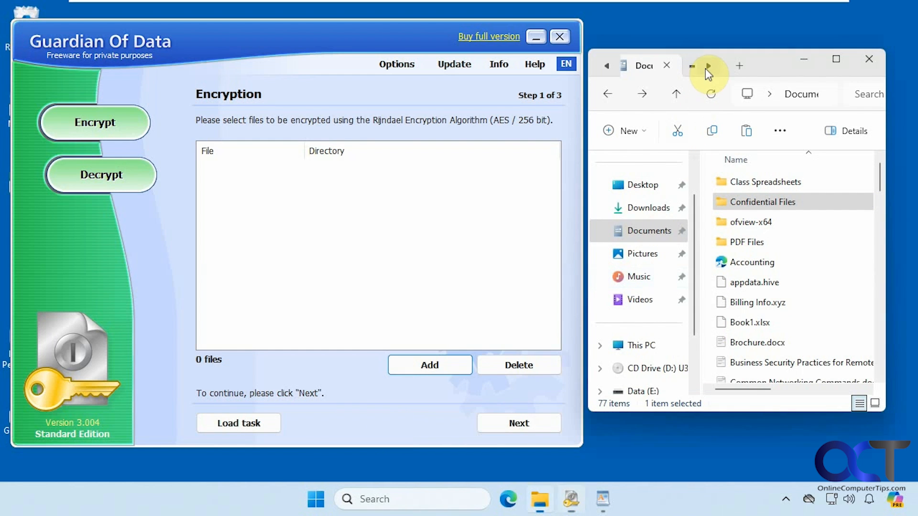
{"action": "left_click", "coordinate": [663, 69]}
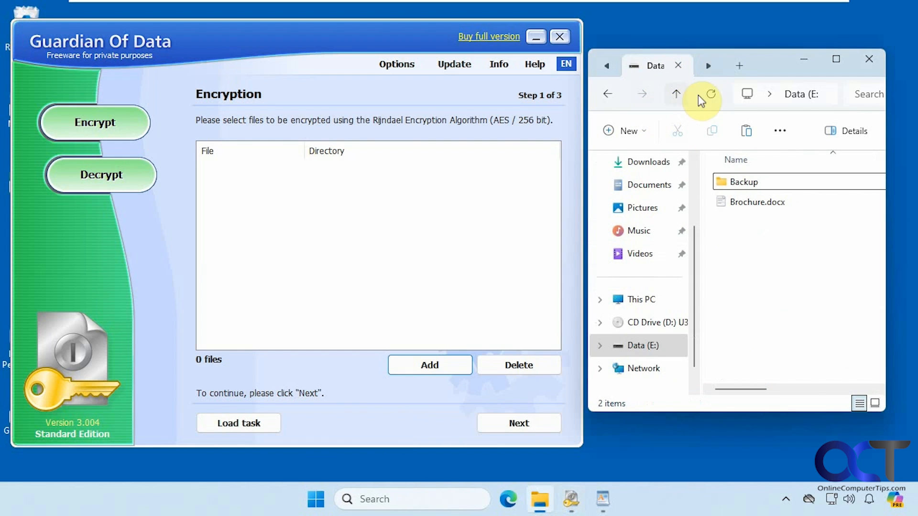
{"action": "left_click", "coordinate": [710, 94]}
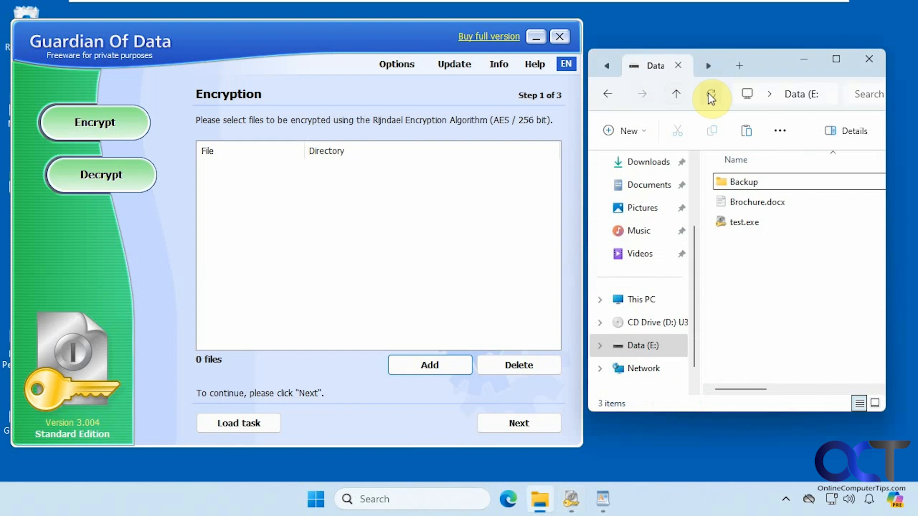
{"action": "left_click", "coordinate": [740, 222]}
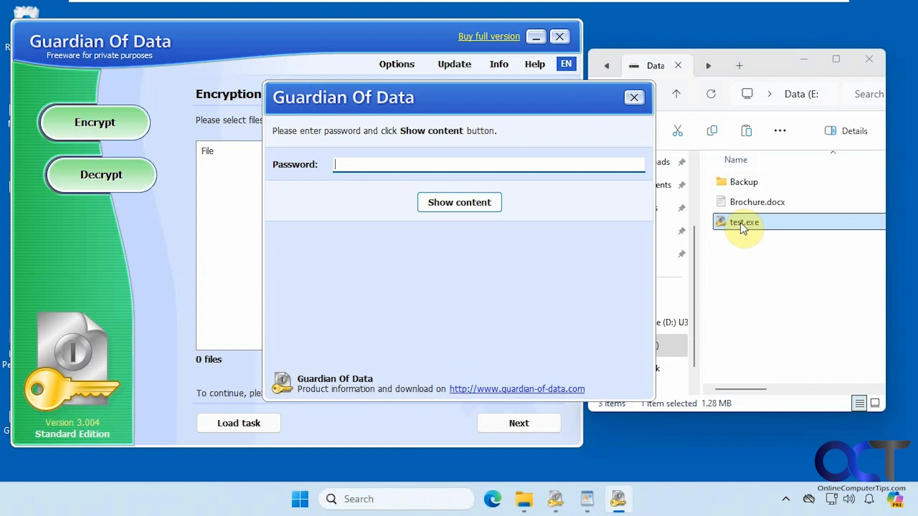
{"action": "type", "text": "••"}
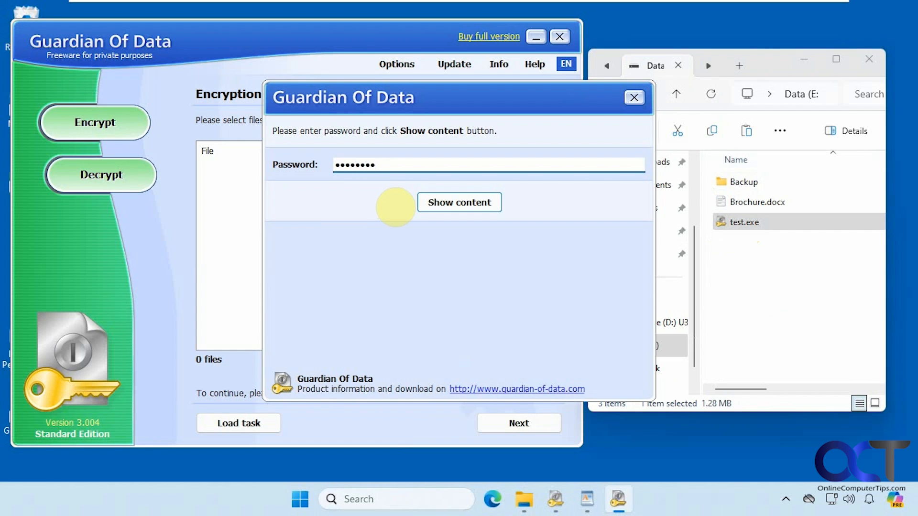
{"action": "left_click", "coordinate": [457, 204]}
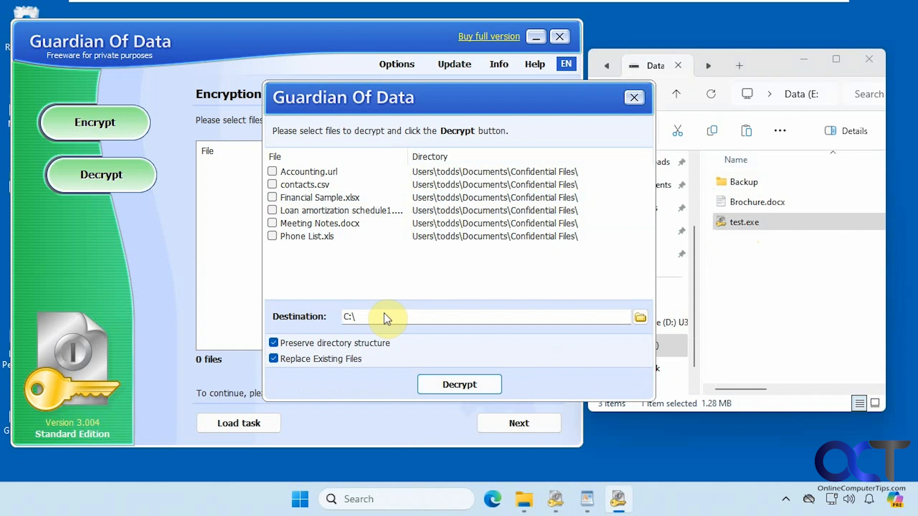
Cancel choosing a new destination, keeping C:\, and return to the drive E: window
{"action": "left_click", "coordinate": [640, 317]}
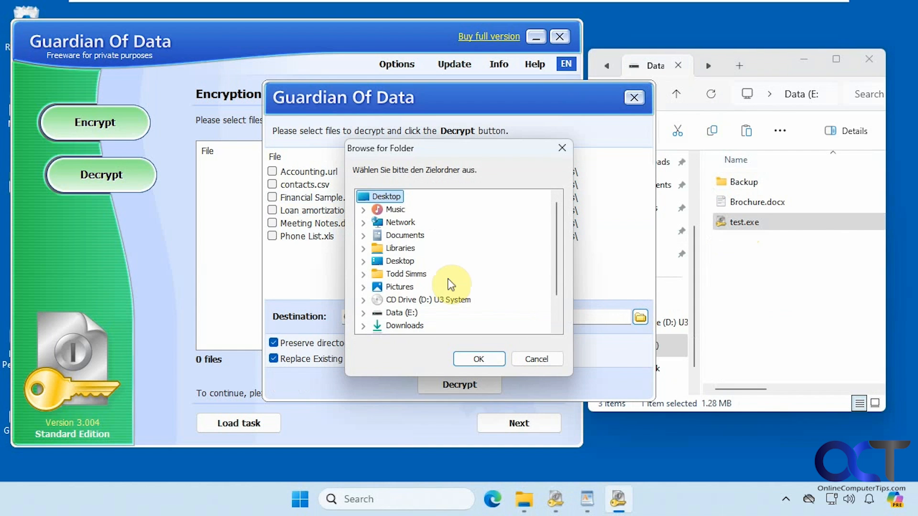
{"action": "left_click", "coordinate": [537, 359]}
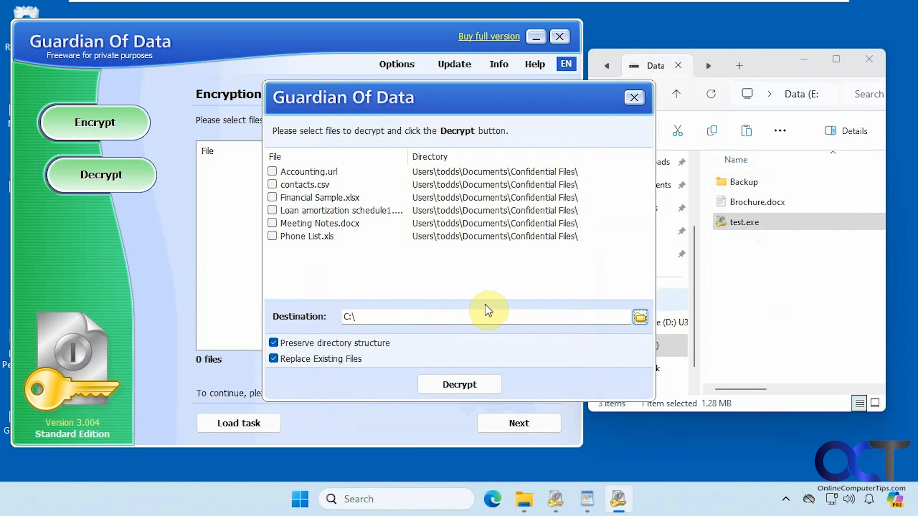
{"action": "left_click", "coordinate": [741, 301]}
Create a new folder named Decrypted on drive E:
{"action": "right_click", "coordinate": [742, 301]}
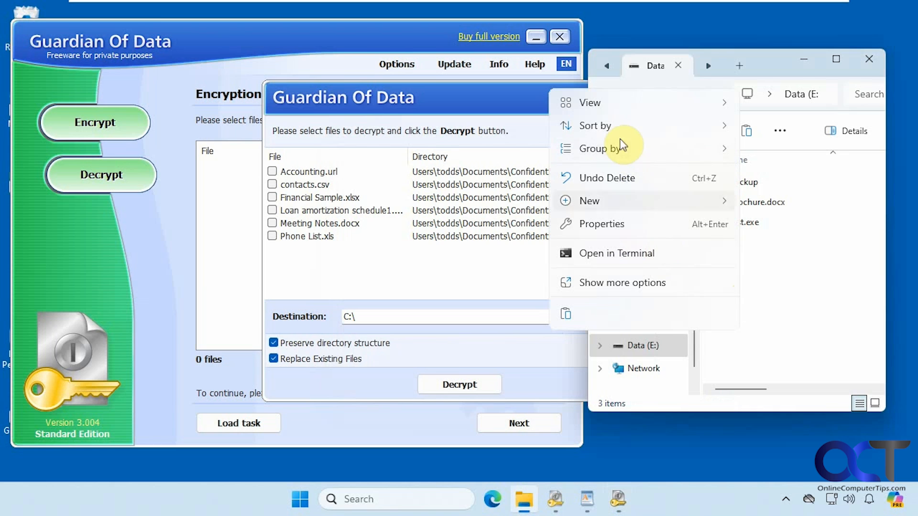
{"action": "mouse_move", "coordinate": [641, 206]}
{"action": "left_click", "coordinate": [778, 201]}
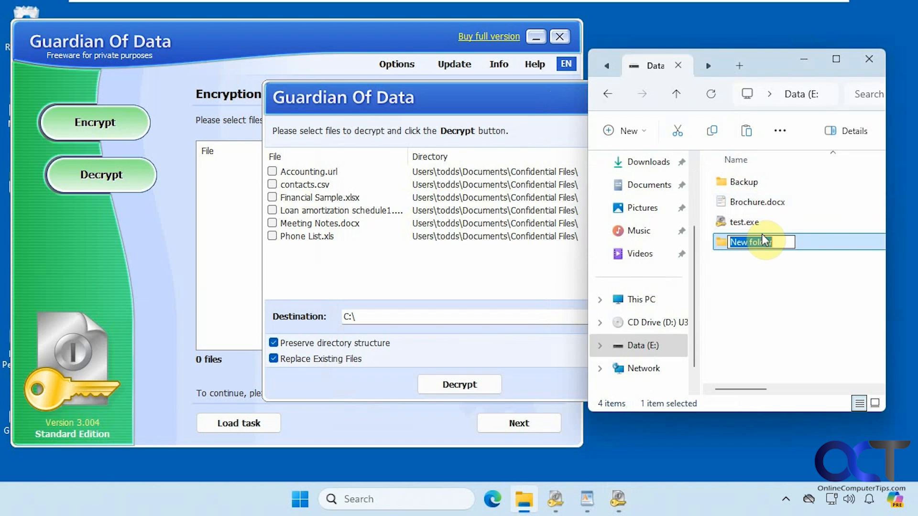
{"action": "type", "text": "Dec"}
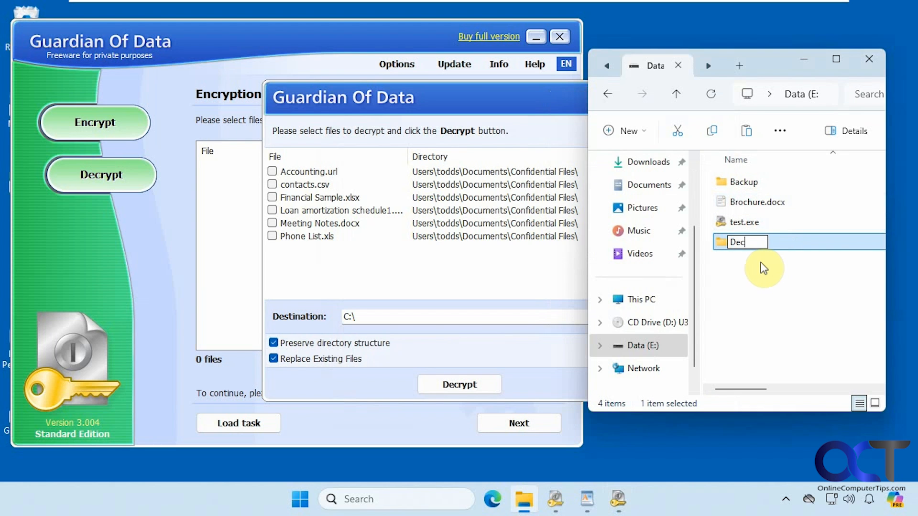
{"action": "type", "text": "rypted"}
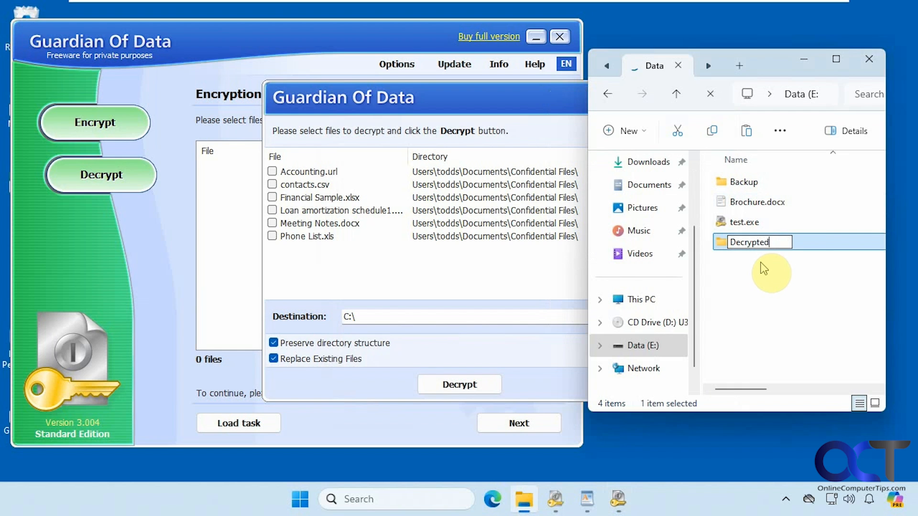
{"action": "left_click", "coordinate": [763, 269]}
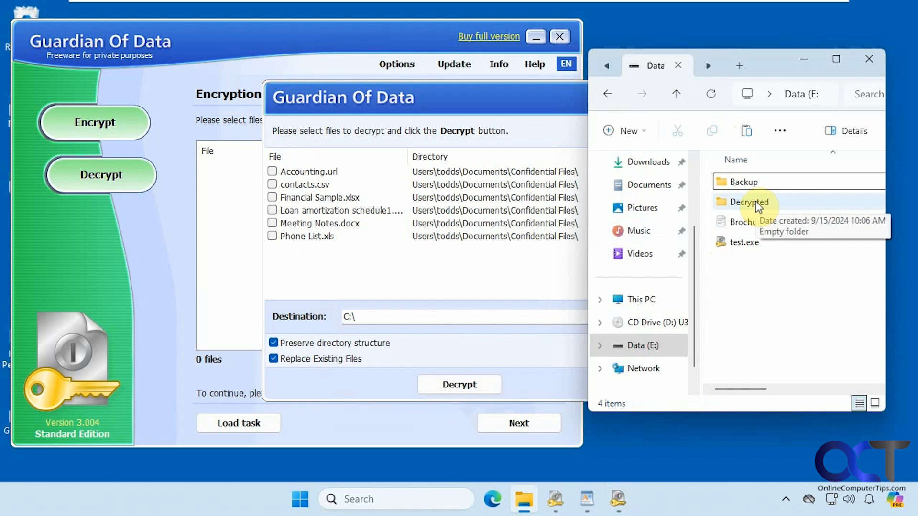
Set the decryption destination to E:\Decrypted
{"action": "left_click", "coordinate": [415, 314]}
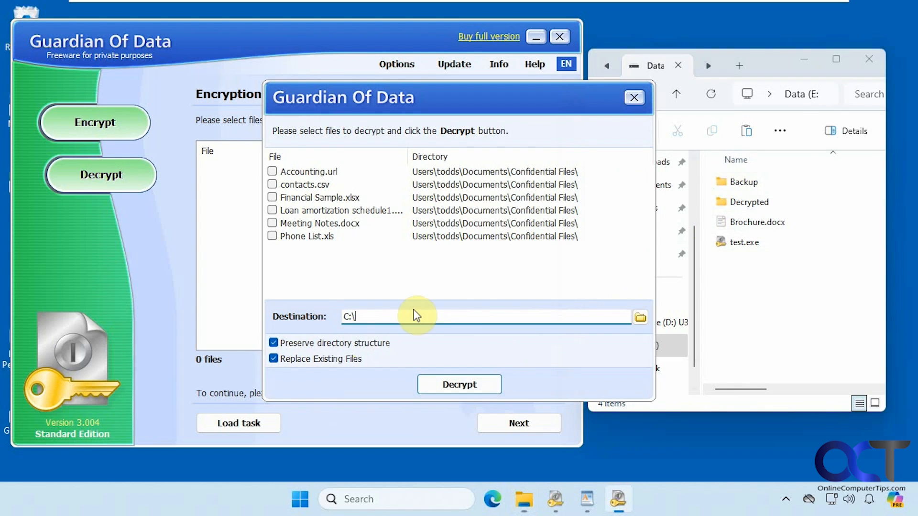
{"action": "left_click", "coordinate": [640, 318]}
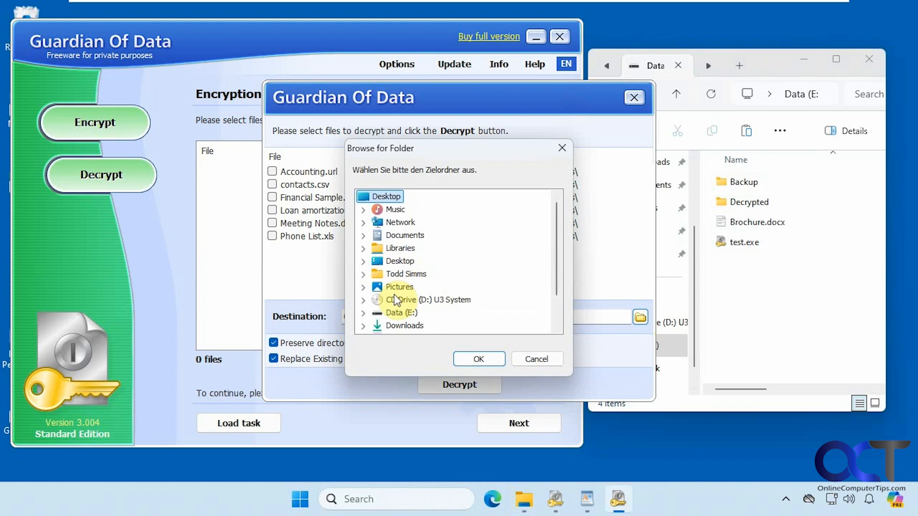
{"action": "left_click", "coordinate": [393, 313]}
{"action": "left_click", "coordinate": [393, 313]}
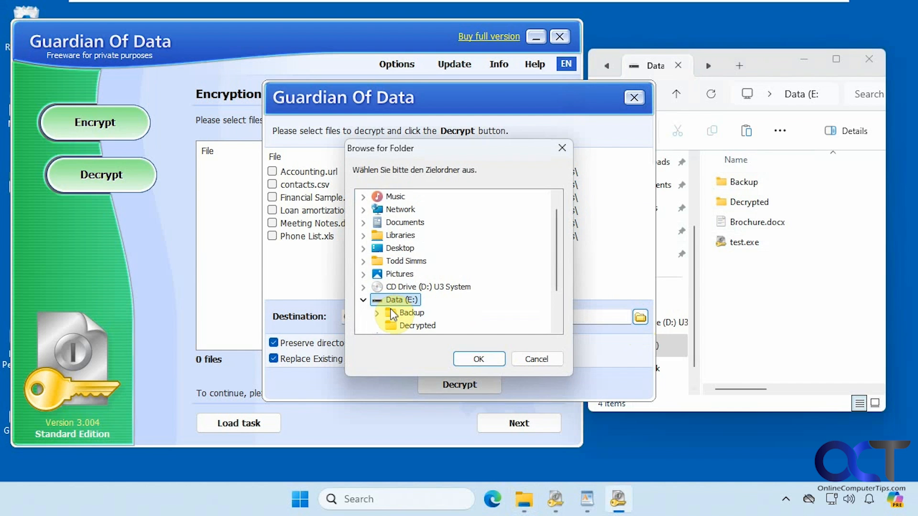
{"action": "left_click", "coordinate": [412, 325]}
{"action": "left_click", "coordinate": [478, 359]}
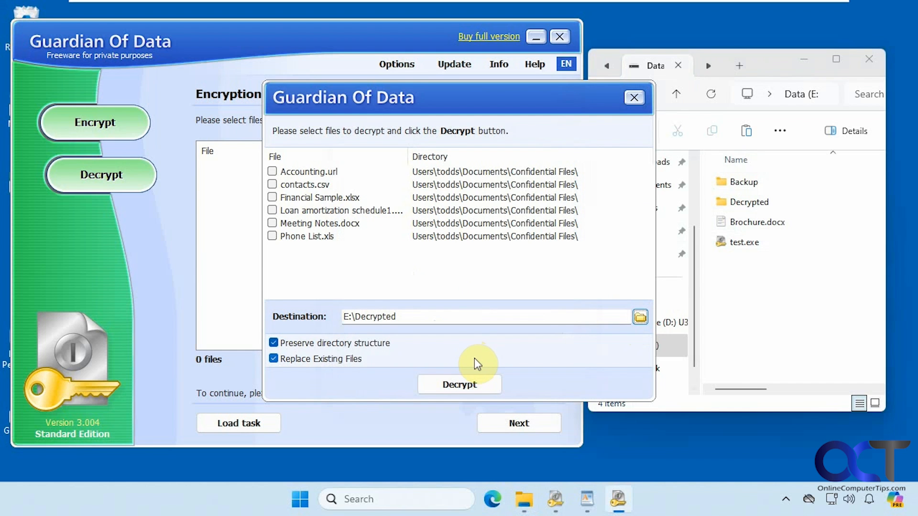
{"action": "left_click", "coordinate": [470, 382]}
Tick all six files, Accounting.url through Phone List.xls, and decrypt them
{"action": "left_click", "coordinate": [272, 171]}
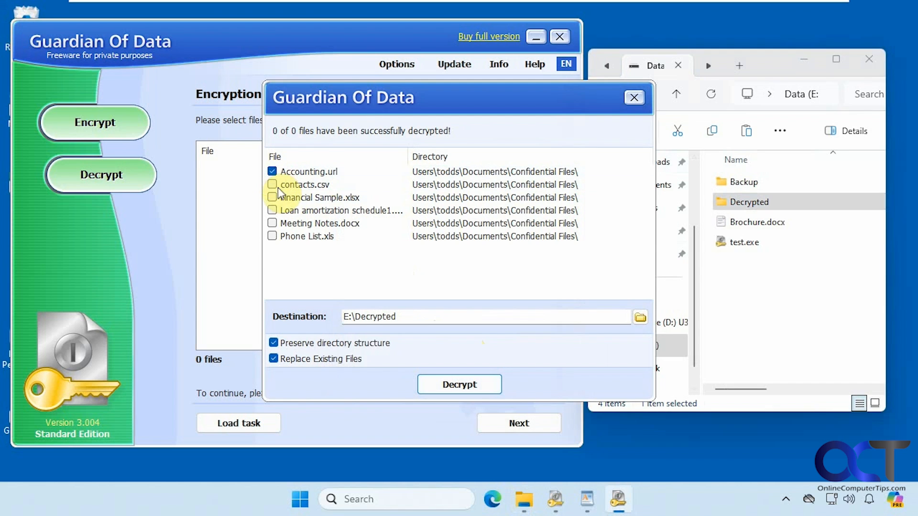
{"action": "left_click", "coordinate": [272, 184]}
{"action": "left_click", "coordinate": [272, 198]}
{"action": "left_click", "coordinate": [272, 211]}
{"action": "left_click", "coordinate": [271, 224]}
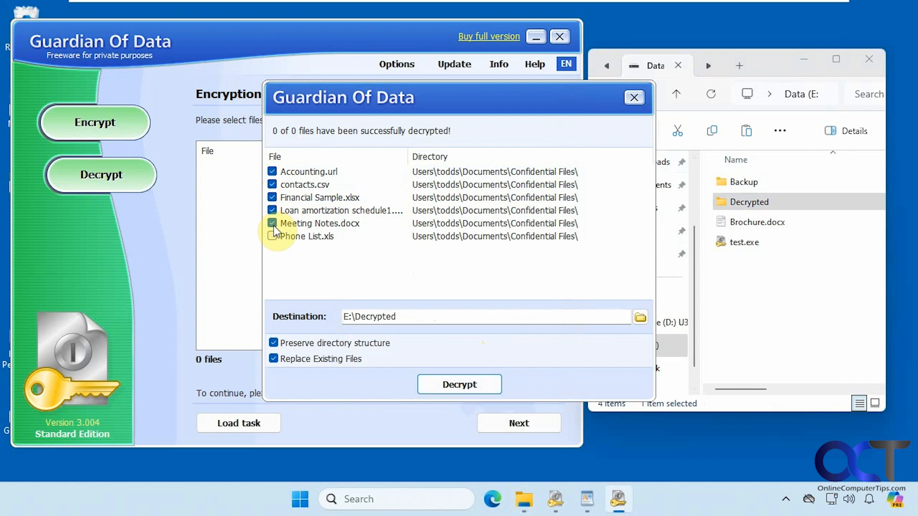
{"action": "left_click", "coordinate": [272, 236]}
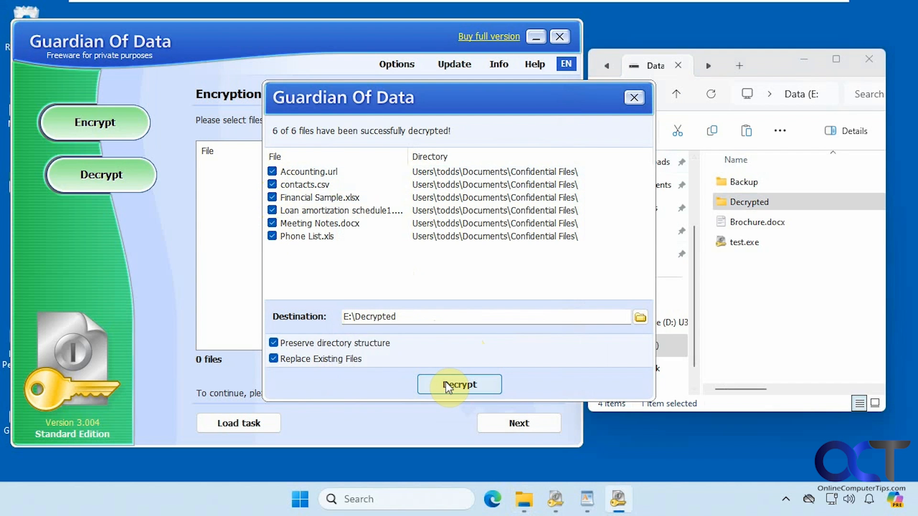
Browse E:\Decrypted down to Confidential Files to check the six files, then back out
{"action": "double_click", "coordinate": [758, 202]}
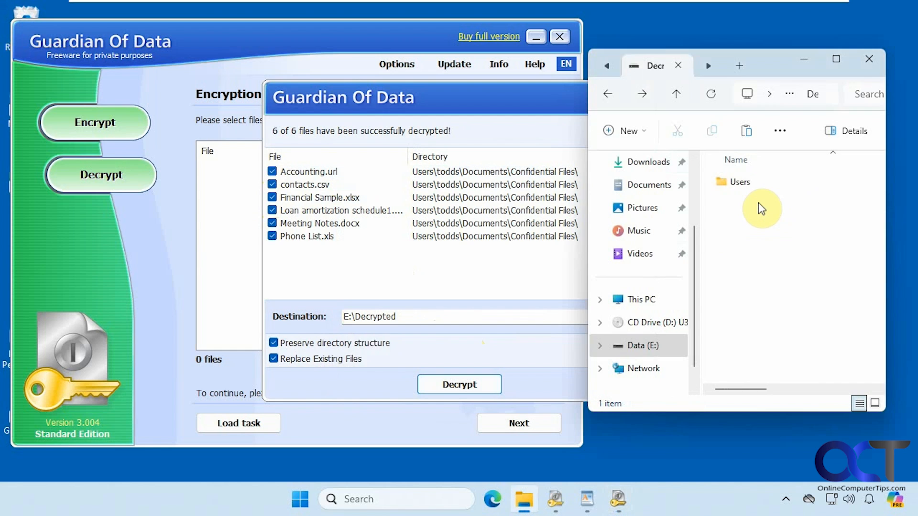
{"action": "double_click", "coordinate": [741, 184]}
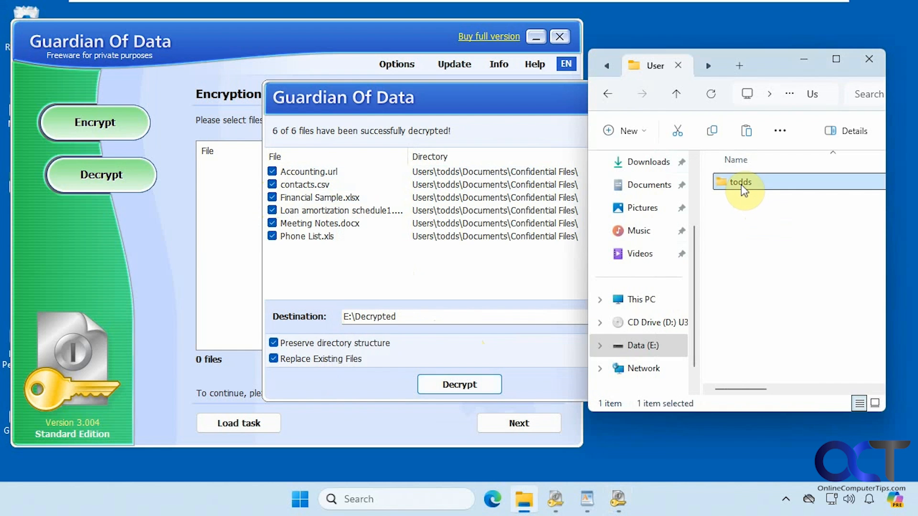
{"action": "double_click", "coordinate": [741, 185]}
{"action": "double_click", "coordinate": [741, 184]}
{"action": "double_click", "coordinate": [740, 185]}
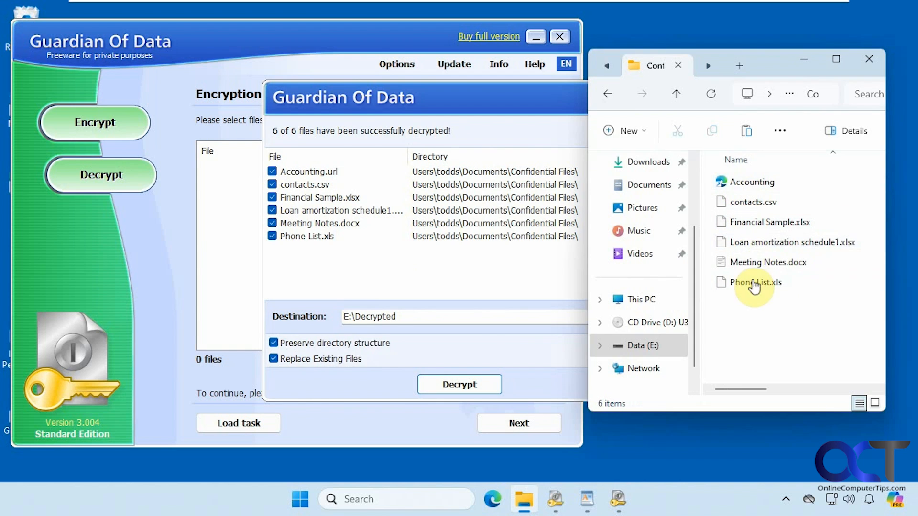
{"action": "left_click", "coordinate": [613, 95]}
{"action": "left_click", "coordinate": [612, 95]}
{"action": "left_click", "coordinate": [612, 95]}
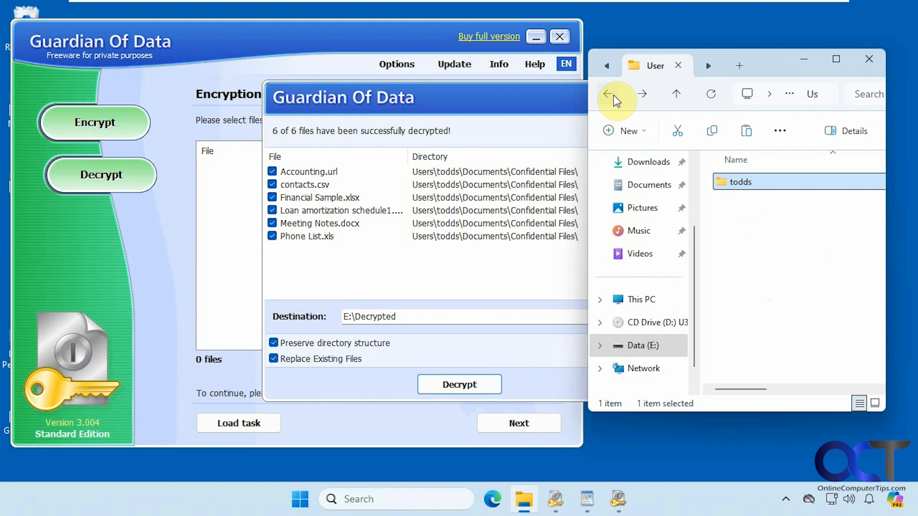
{"action": "left_click", "coordinate": [613, 95]}
Close the decryption results and return to drive E: with test.exe selected
{"action": "left_click", "coordinate": [523, 406]}
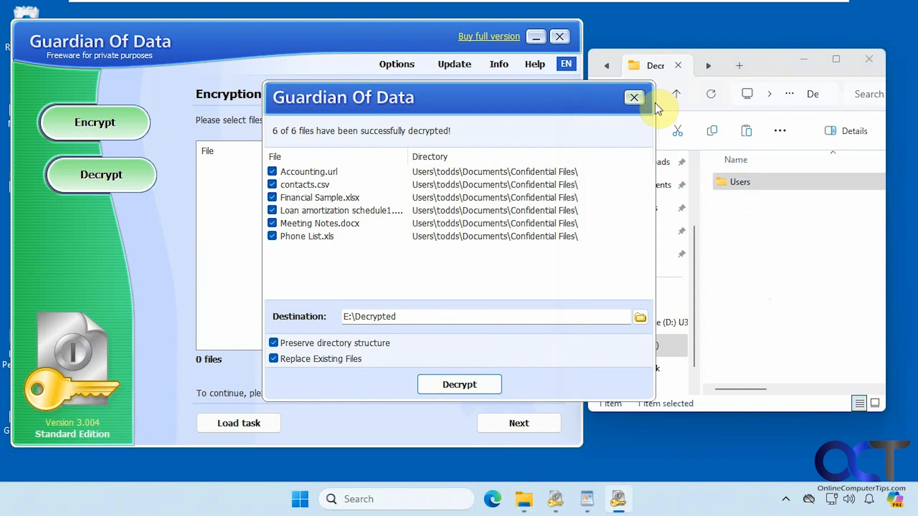
{"action": "left_click", "coordinate": [633, 95]}
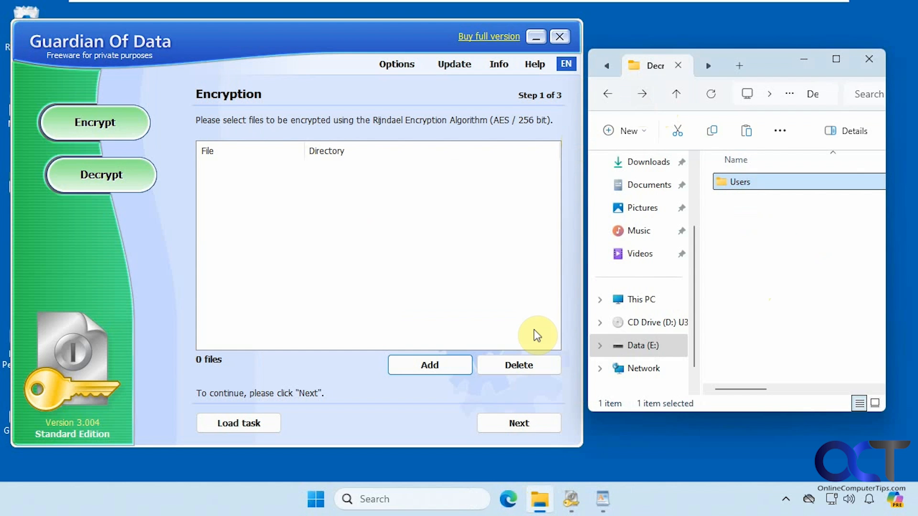
{"action": "left_click", "coordinate": [611, 96]}
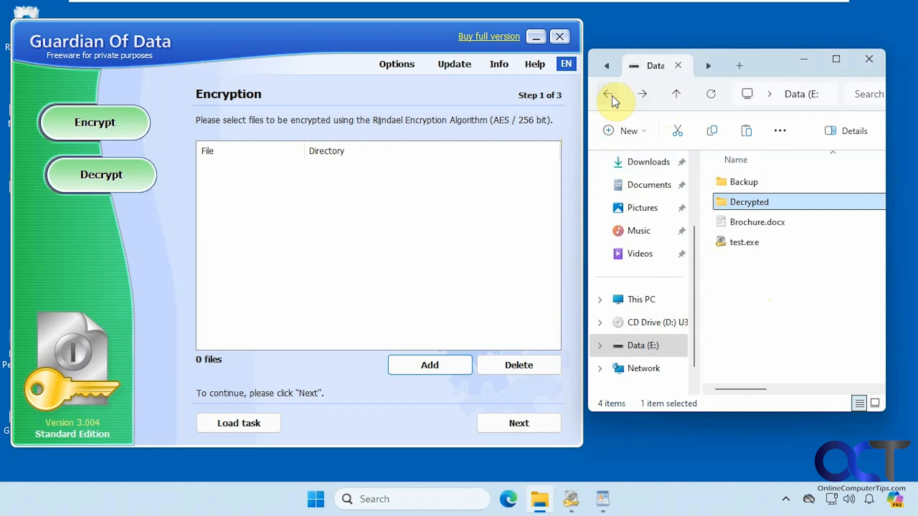
{"action": "left_click", "coordinate": [746, 241]}
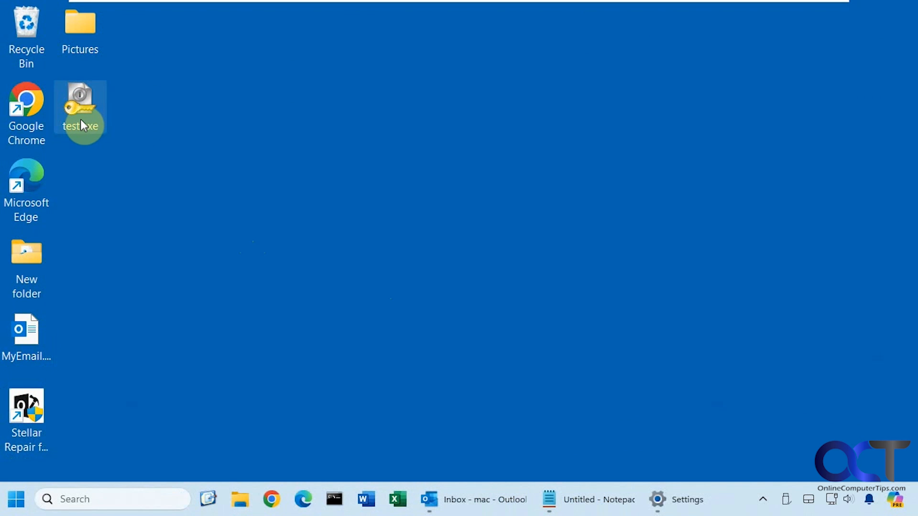
{"action": "mouse_move", "coordinate": [81, 119]}
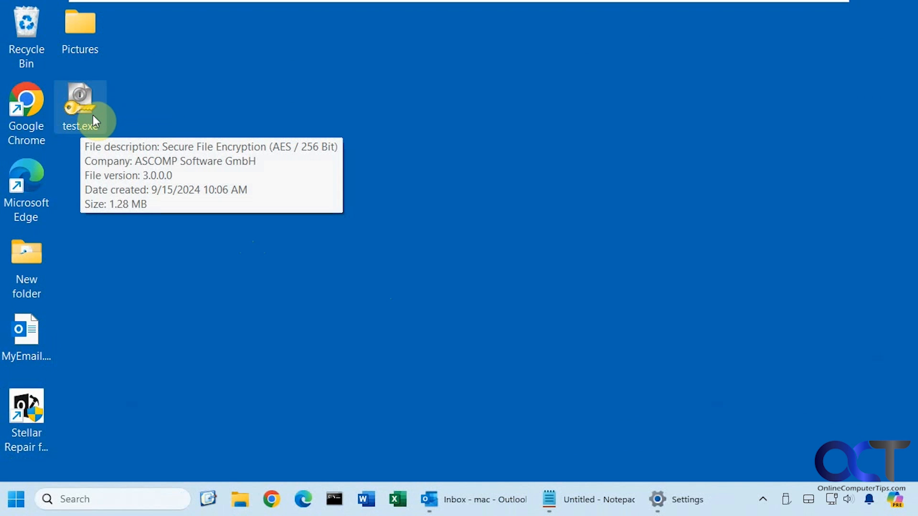
Unlock the desktop test.exe with its password and tick its files for decryption
{"action": "double_click", "coordinate": [90, 114]}
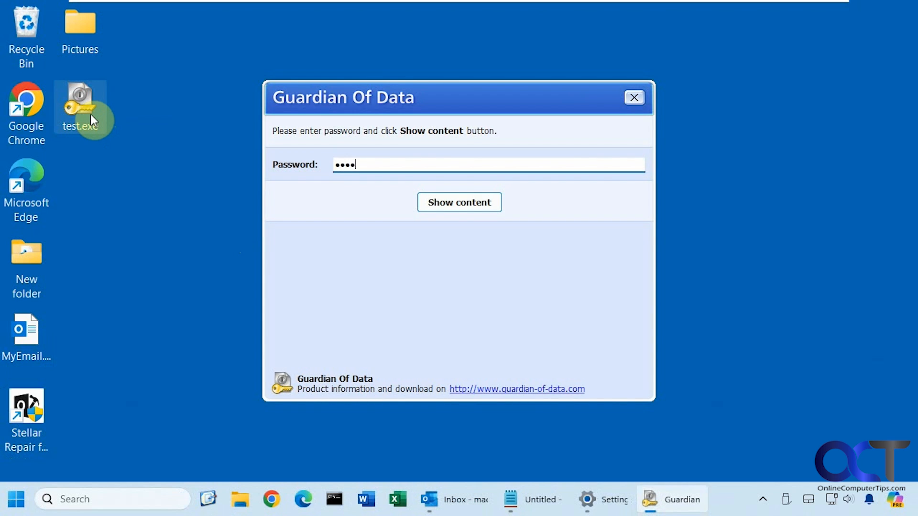
{"action": "left_click", "coordinate": [484, 209]}
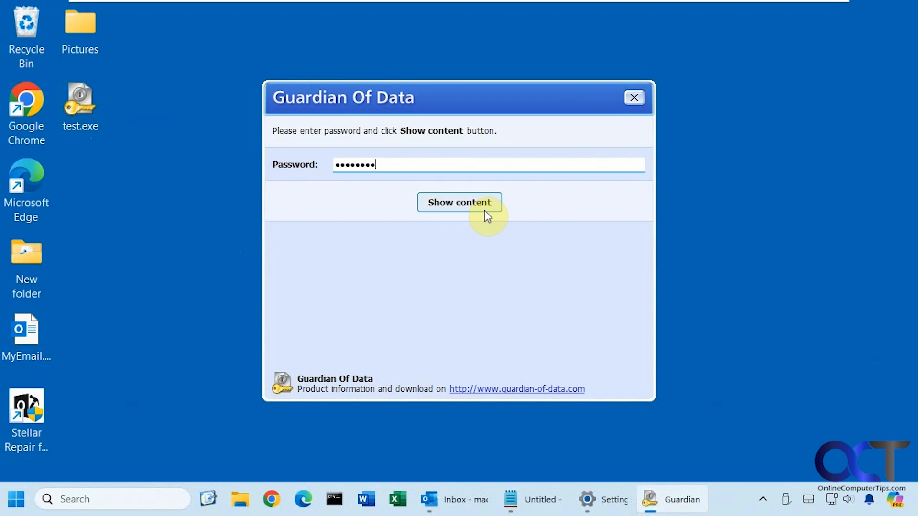
{"action": "left_click", "coordinate": [272, 171]}
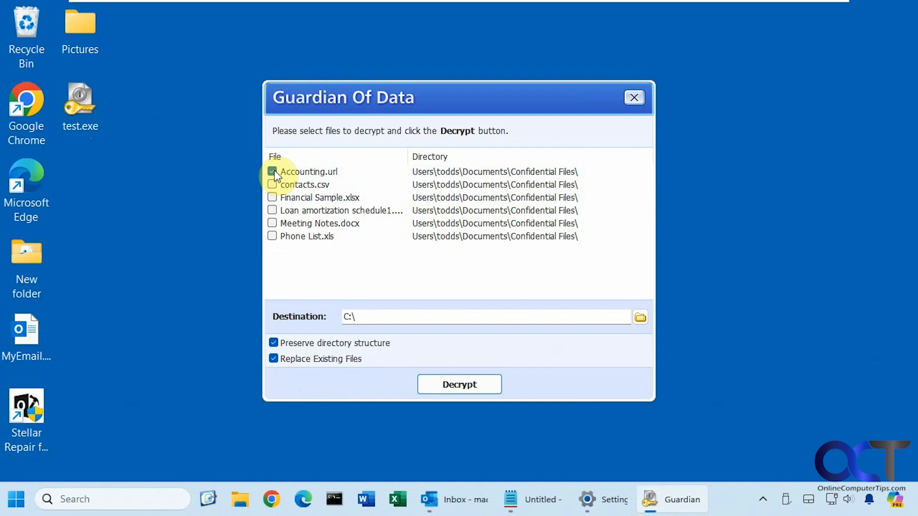
{"action": "left_click", "coordinate": [272, 184]}
{"action": "left_click", "coordinate": [272, 197]}
{"action": "left_click", "coordinate": [272, 210]}
{"action": "left_click", "coordinate": [272, 223]}
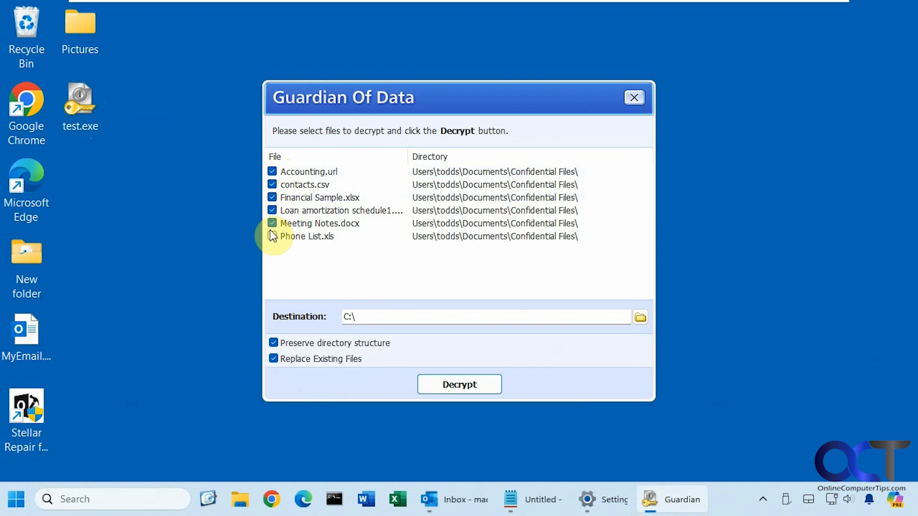
Decrypt all six files to the Desktop and open the resulting Users folder
{"action": "left_click", "coordinate": [640, 317]}
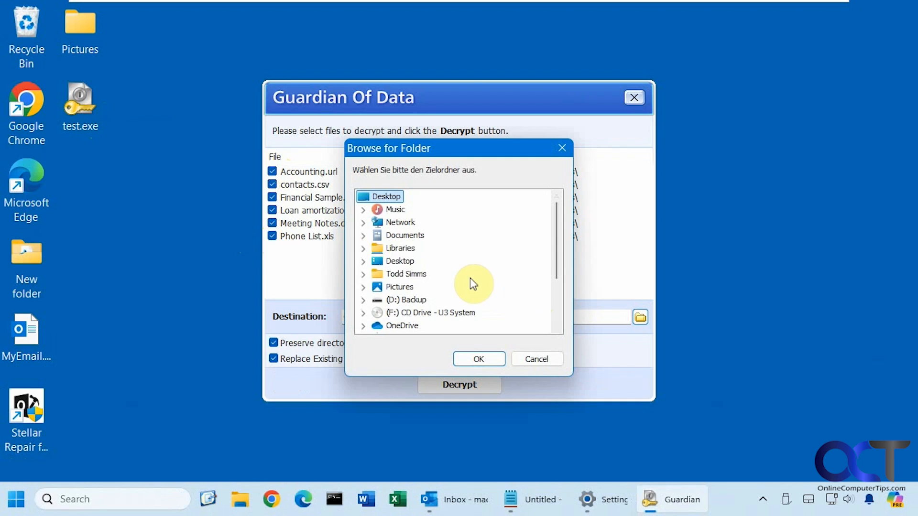
{"action": "left_click", "coordinate": [402, 261]}
{"action": "left_click", "coordinate": [478, 359]}
{"action": "left_click", "coordinate": [462, 384]}
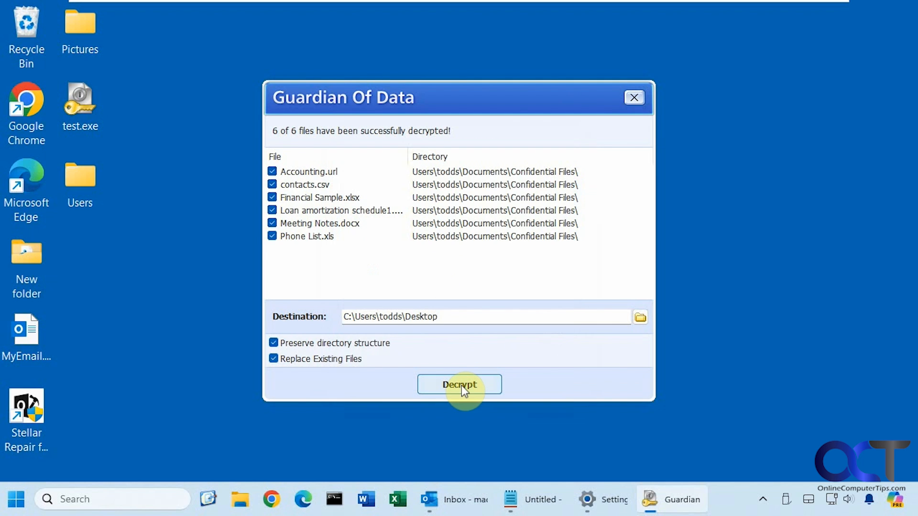
{"action": "double_click", "coordinate": [77, 186]}
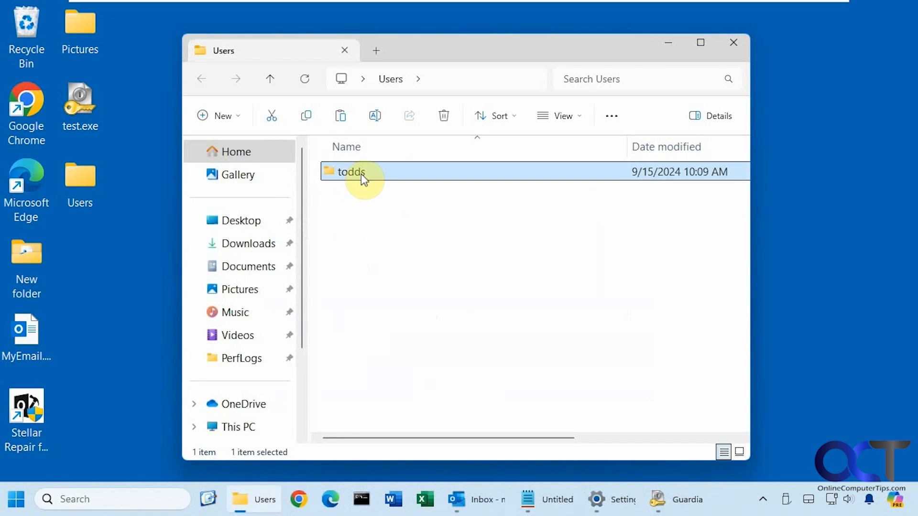
Go through the user's home folder into Confidential Files to view the six decrypted files
{"action": "double_click", "coordinate": [360, 174]}
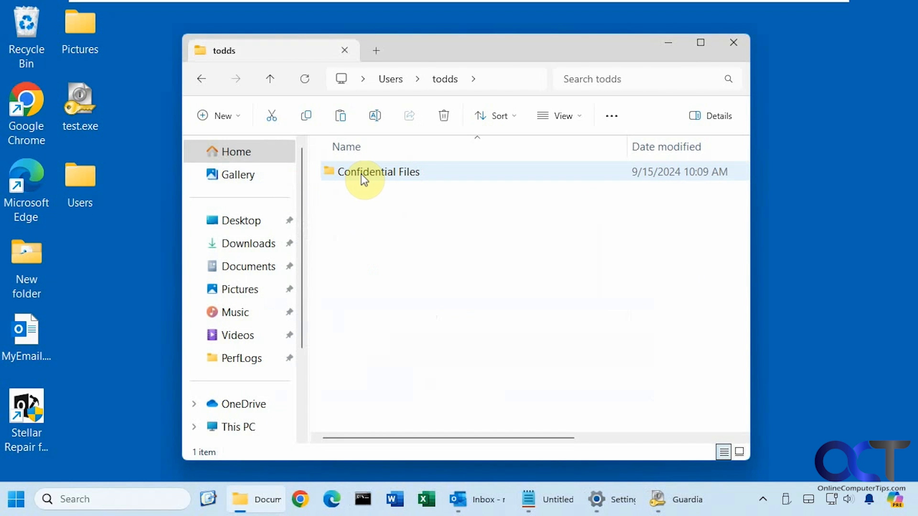
{"action": "double_click", "coordinate": [361, 174]}
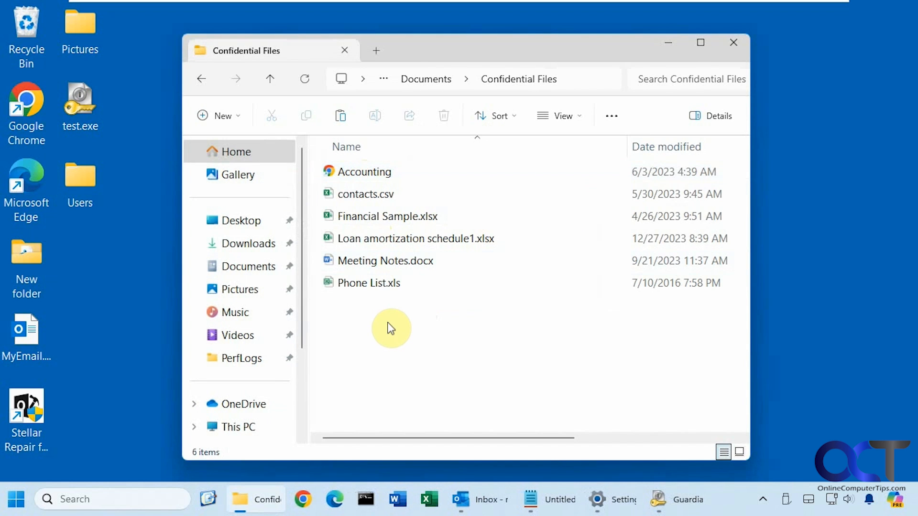